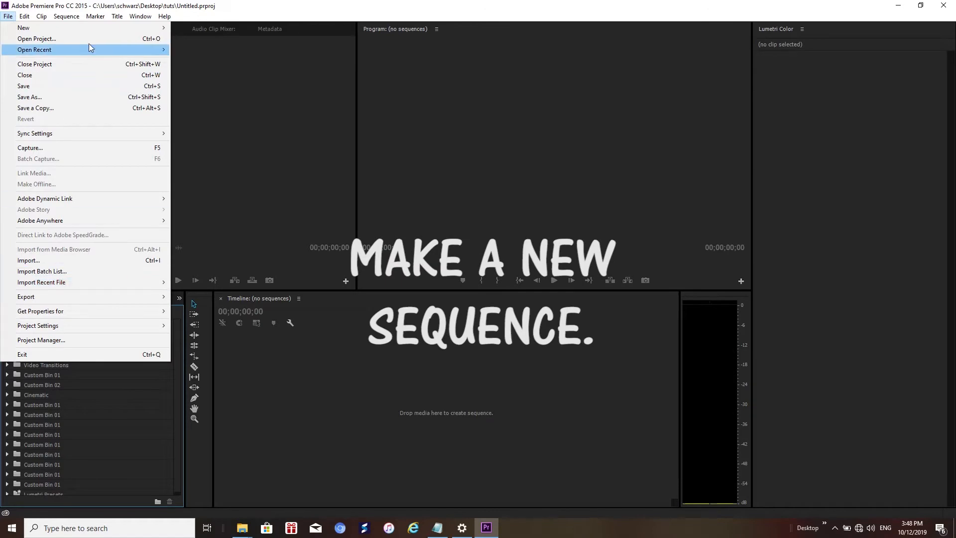
Step: Create a new sequence named broll tuts using the custom YouTube Video preset
{"action": "mouse_move", "coordinate": [20, 27]}
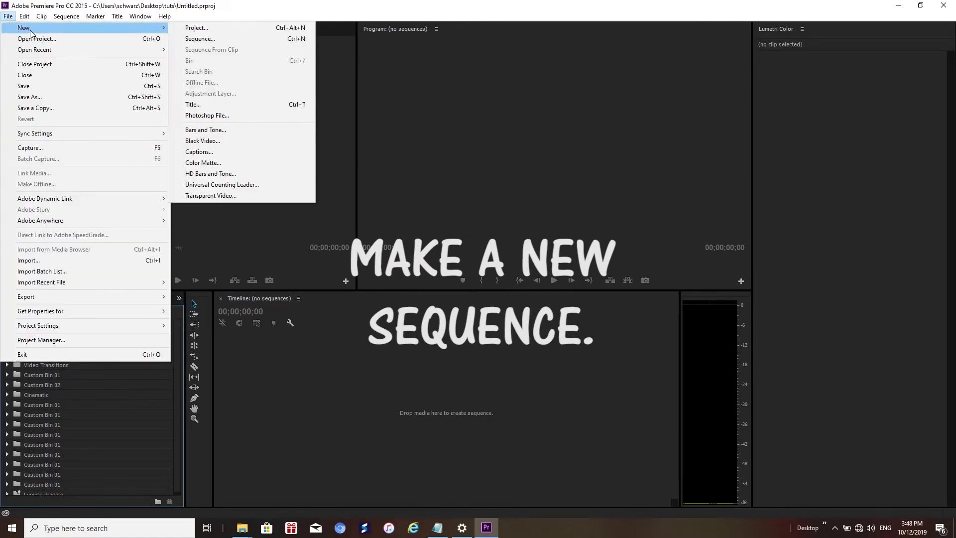
{"action": "left_click", "coordinate": [229, 38]}
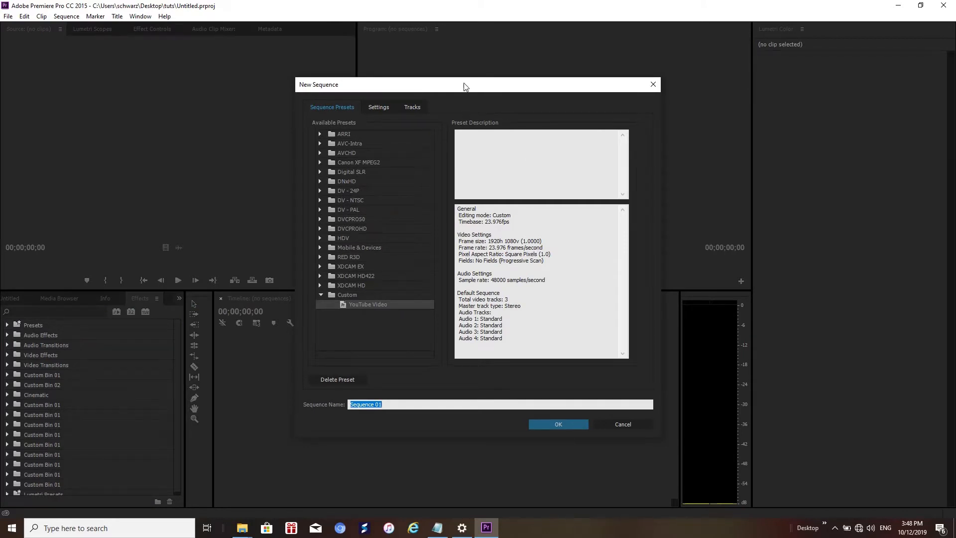
{"action": "left_click_drag", "start_coordinate": [464, 87], "coordinate": [394, 51]}
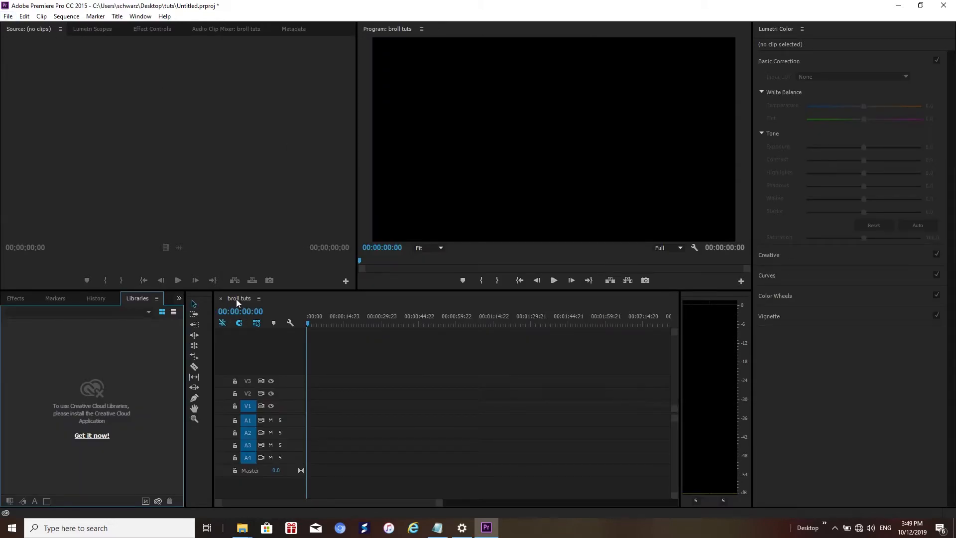
Step: Look over the markers, history and libraries, finishing with the list of effects displayed
{"action": "mouse_move", "coordinate": [242, 527]}
{"action": "left_click", "coordinate": [19, 299]}
{"action": "left_click", "coordinate": [61, 299]}
{"action": "left_click", "coordinate": [110, 303]}
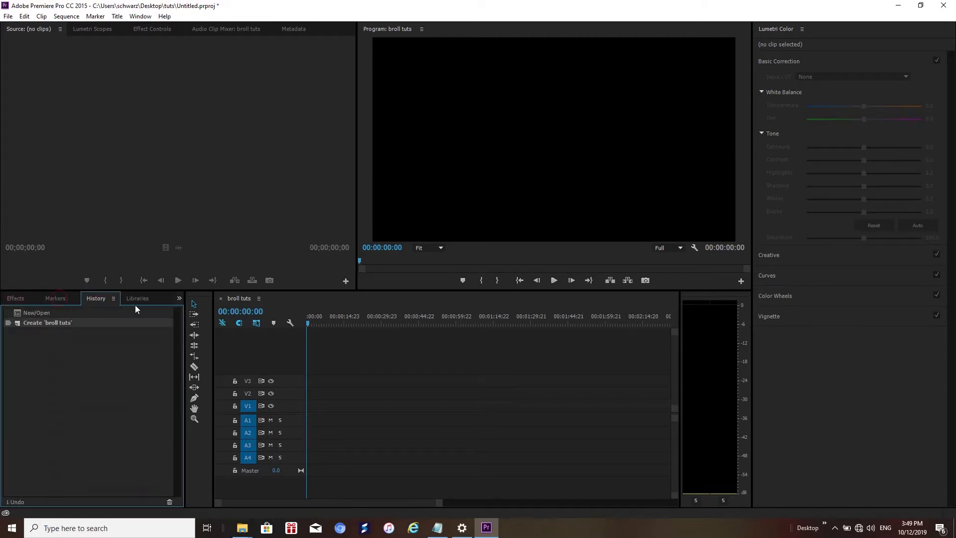
{"action": "left_click", "coordinate": [136, 304]}
{"action": "left_click", "coordinate": [20, 298]}
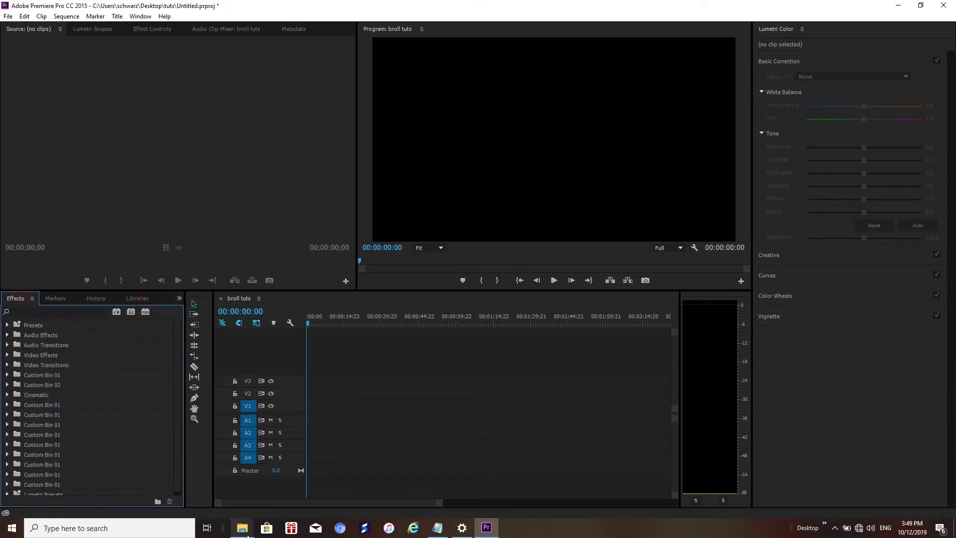
Step: Load the clip MVI_8744.MOV from the broll tutorial folder into the source preview
{"action": "left_click", "coordinate": [431, 488]}
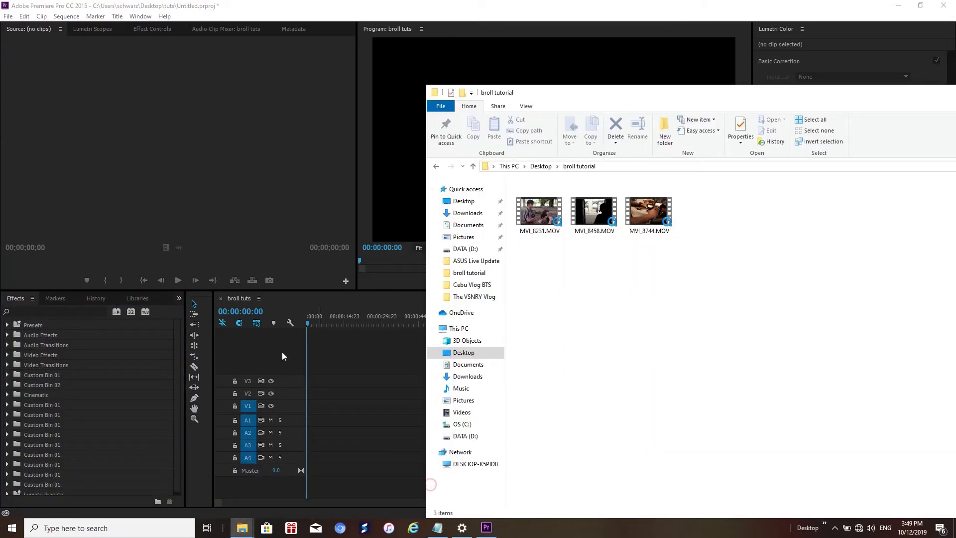
{"action": "left_click", "coordinate": [642, 211]}
{"action": "left_click_drag", "start_coordinate": [748, 267], "coordinate": [521, 201]}
{"action": "left_click", "coordinate": [758, 257]}
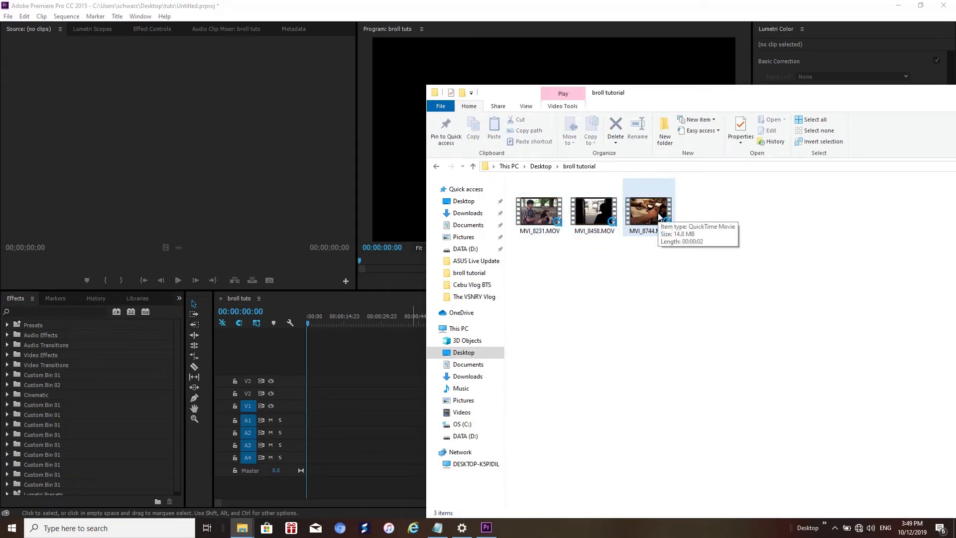
{"action": "left_click_drag", "start_coordinate": [658, 216], "coordinate": [149, 158]}
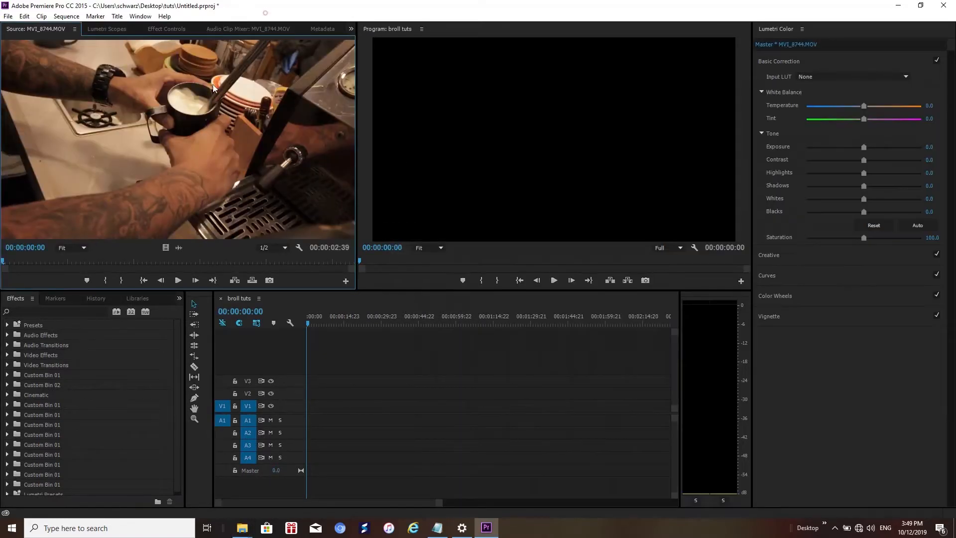
{"action": "left_click", "coordinate": [266, 13]}
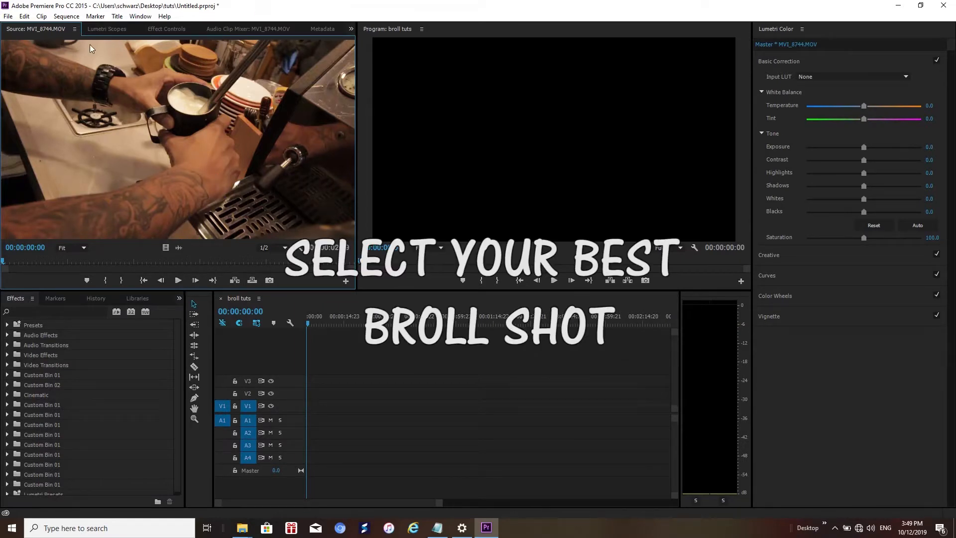
Step: Play and scrub through the source clip MVI_8744.MOV to examine which part of the shot is usable
{"action": "left_click", "coordinate": [180, 281]}
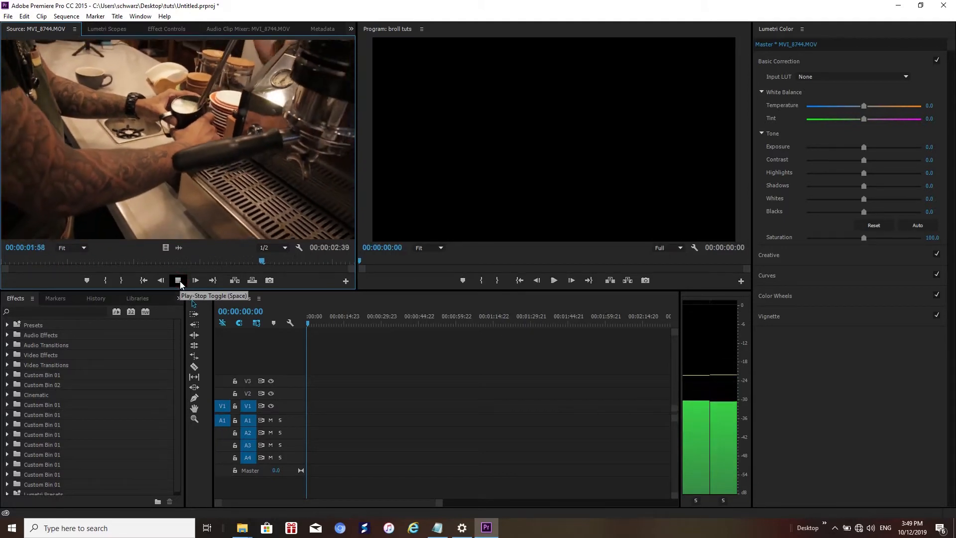
{"action": "left_click", "coordinate": [180, 281]}
{"action": "left_click_drag", "start_coordinate": [302, 262], "coordinate": [7, 261]}
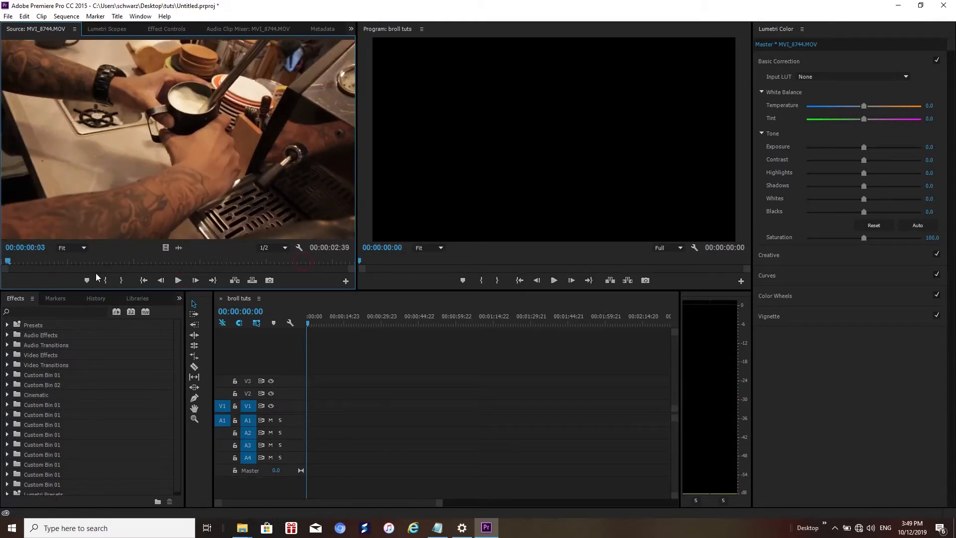
{"action": "left_click", "coordinate": [178, 280]}
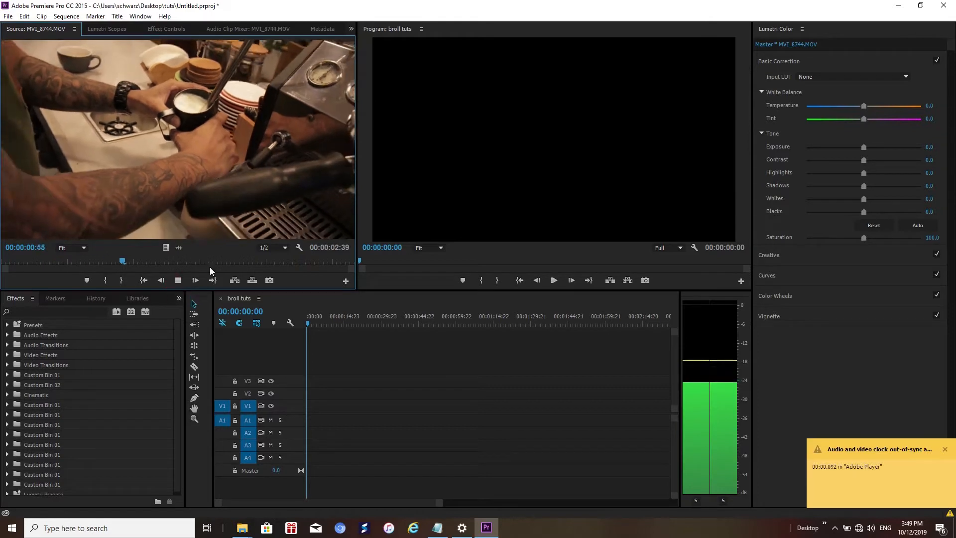
{"action": "mouse_move", "coordinate": [279, 261]}
{"action": "left_mouse_down"}
{"action": "mouse_move", "coordinate": [89, 265]}
{"action": "mouse_move", "coordinate": [310, 272]}
{"action": "mouse_move", "coordinate": [19, 264]}
{"action": "mouse_move", "coordinate": [299, 259]}
{"action": "mouse_move", "coordinate": [35, 260]}
{"action": "mouse_move", "coordinate": [298, 261]}
{"action": "mouse_move", "coordinate": [319, 272]}
{"action": "mouse_move", "coordinate": [18, 270]}
{"action": "mouse_move", "coordinate": [124, 267]}
{"action": "mouse_move", "coordinate": [28, 264]}
{"action": "mouse_move", "coordinate": [333, 285]}
{"action": "mouse_move", "coordinate": [62, 270]}
{"action": "mouse_move", "coordinate": [329, 271]}
{"action": "mouse_move", "coordinate": [288, 277]}
{"action": "left_mouse_up"}
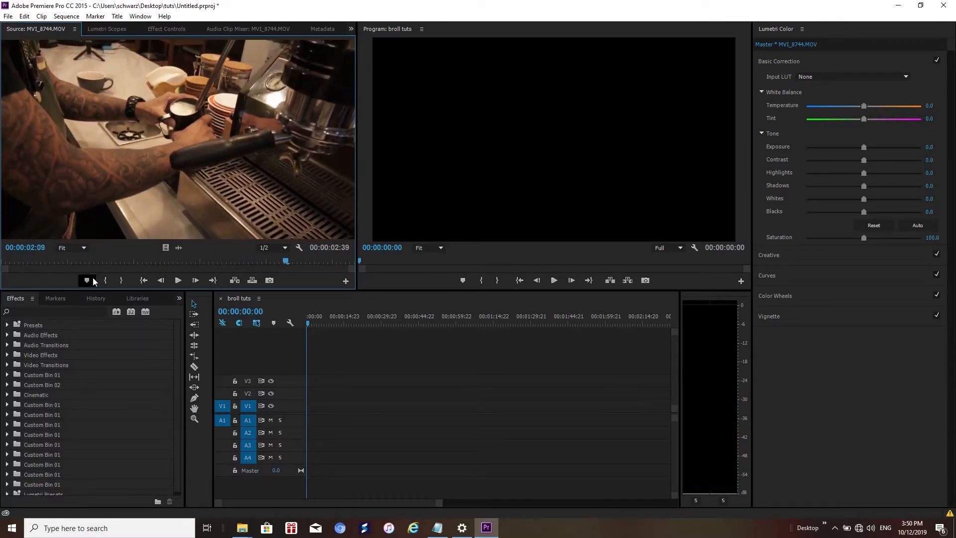
Step: Mark the source clip's in point just after its start and its out point at 00:00:02:27
{"action": "left_click_drag", "start_coordinate": [91, 262], "coordinate": [329, 268]}
{"action": "left_click", "coordinate": [110, 282]}
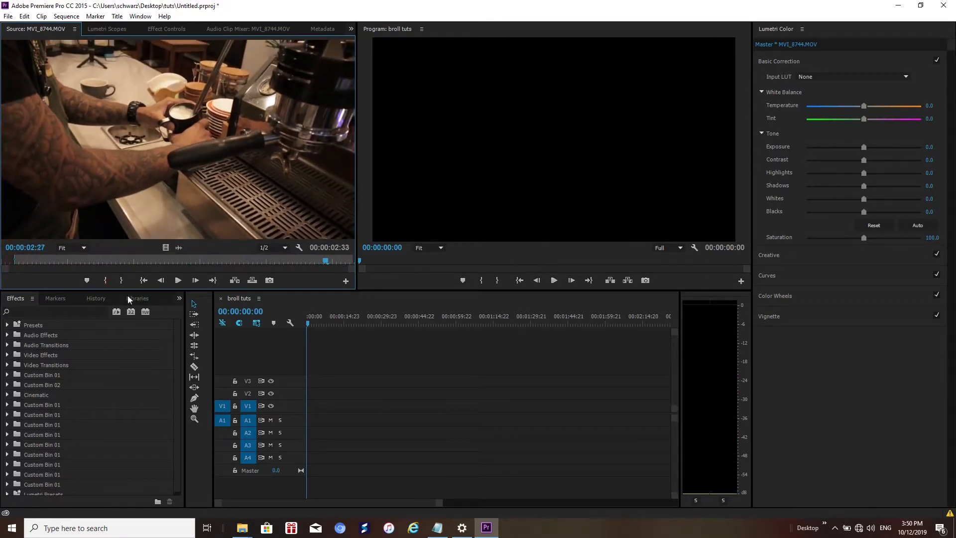
{"action": "left_click", "coordinate": [121, 281]}
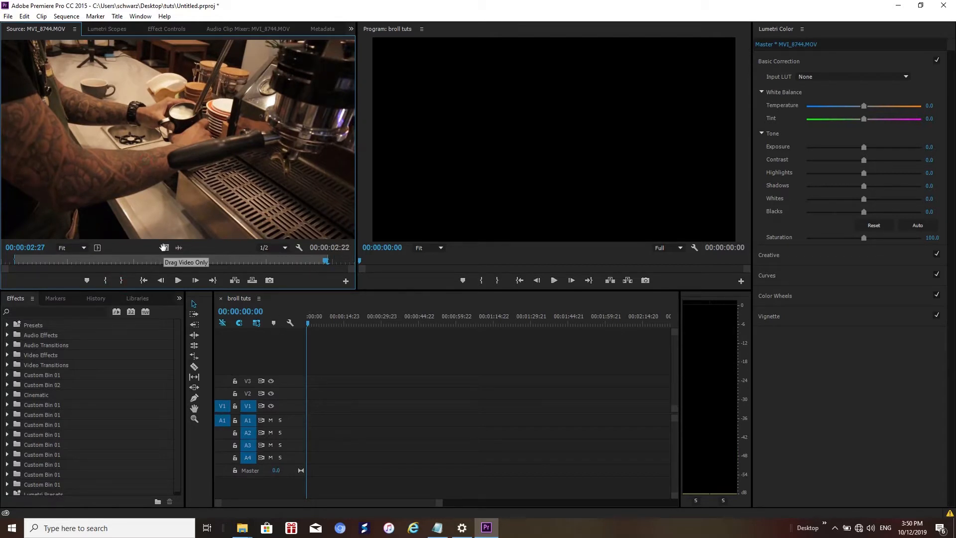
Step: Place only the video of the marked clip at the start of track V1, keeping the existing sequence settings
{"action": "left_click_drag", "start_coordinate": [165, 248], "coordinate": [329, 417]}
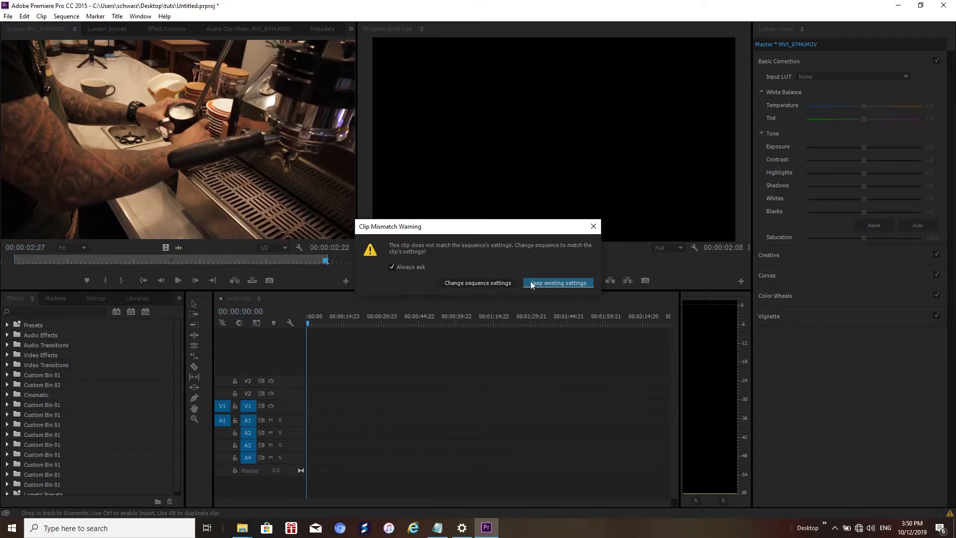
{"action": "left_click", "coordinate": [567, 282]}
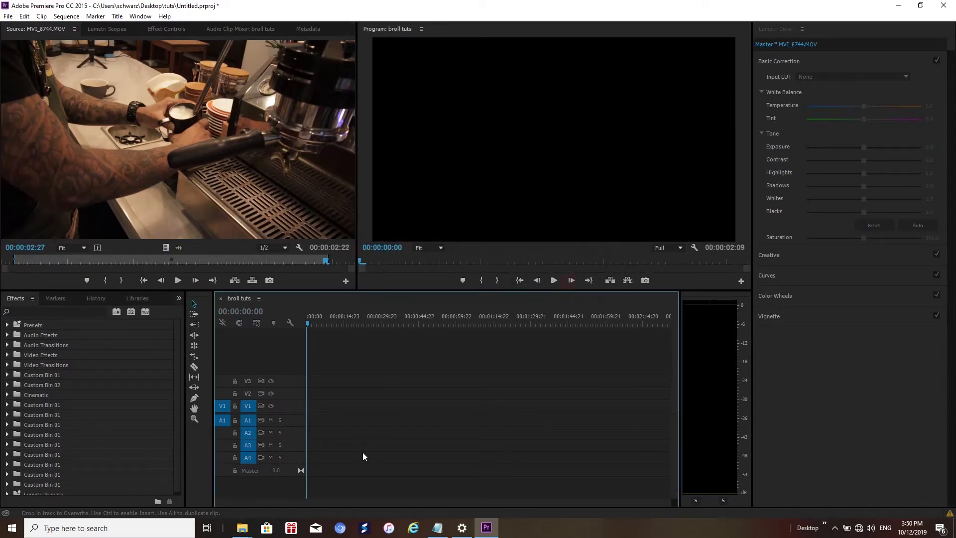
{"action": "left_click_drag", "start_coordinate": [440, 506], "coordinate": [293, 506]}
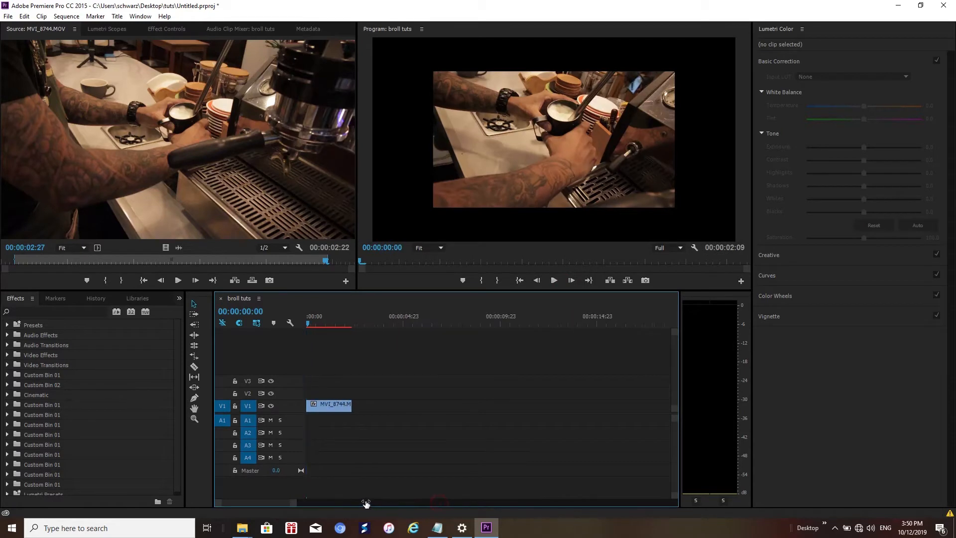
Step: Scale the MVI_8744.MOV clip on track V1 to the frame size
{"action": "left_click", "coordinate": [311, 324]}
{"action": "mouse_move", "coordinate": [312, 324]}
{"action": "left_mouse_down"}
{"action": "mouse_move", "coordinate": [341, 325]}
{"action": "mouse_move", "coordinate": [307, 325]}
{"action": "left_mouse_up"}
{"action": "right_click", "coordinate": [342, 404]}
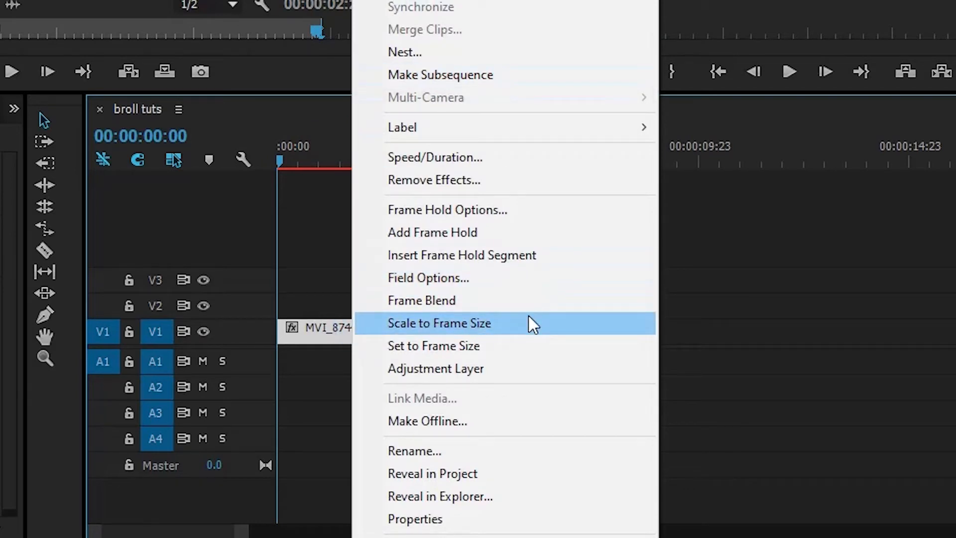
{"action": "left_click", "coordinate": [528, 324]}
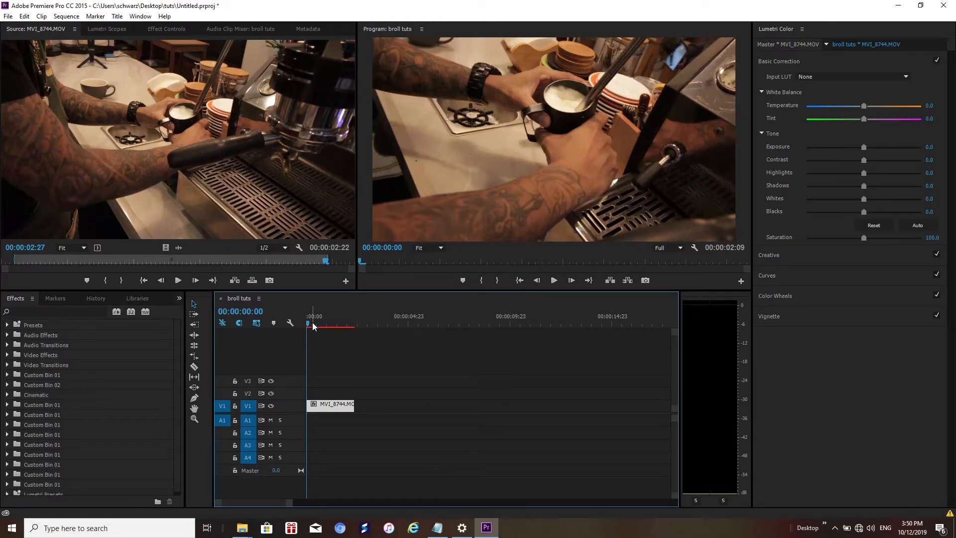
Step: Play the scaled clip in the sequence to review its motion, and return the playhead to the start
{"action": "key", "text": "space"}
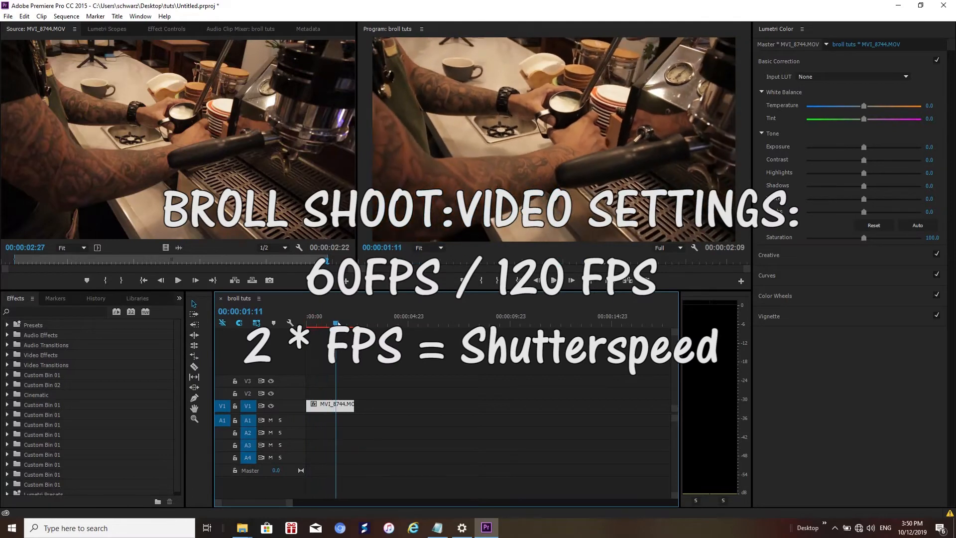
{"action": "left_click_drag", "start_coordinate": [338, 322], "coordinate": [290, 322]}
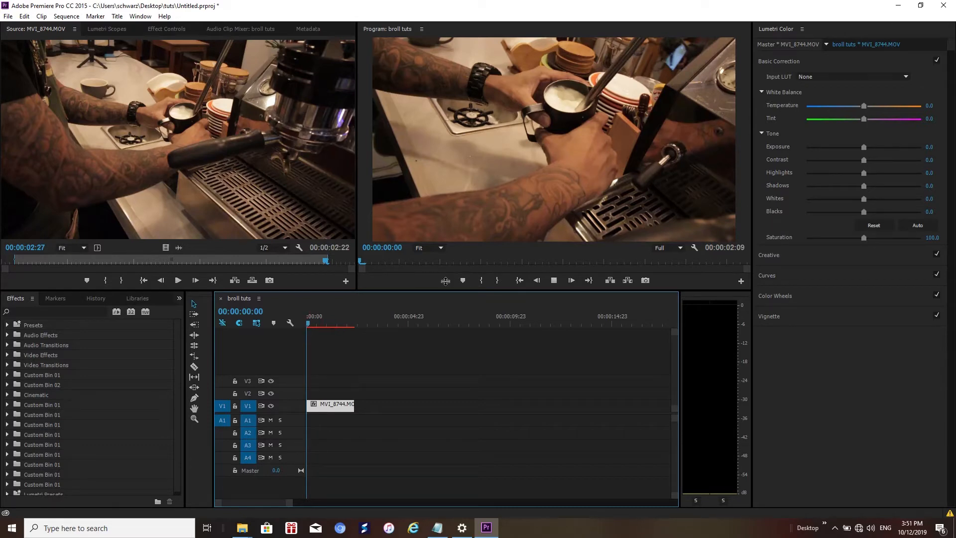
{"action": "key", "text": "space"}
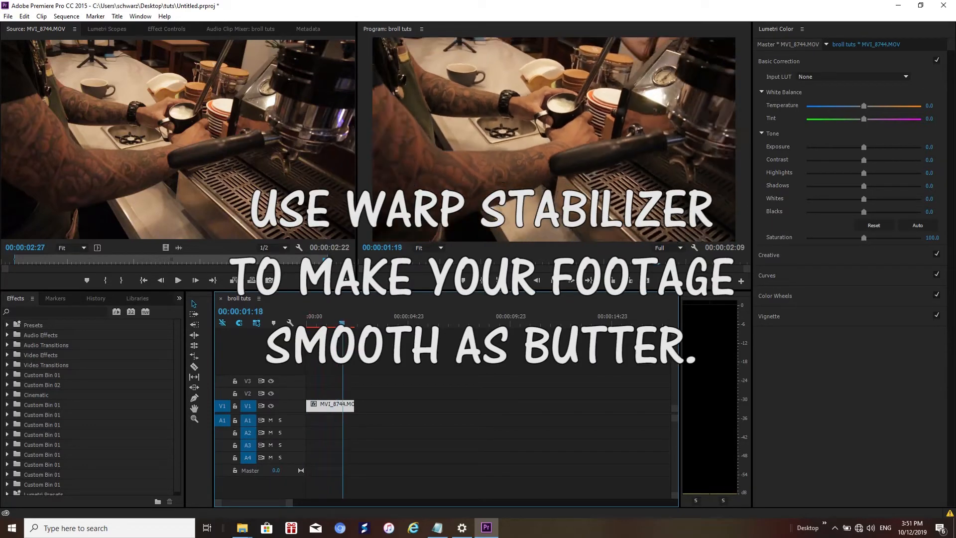
{"action": "key", "text": "Home"}
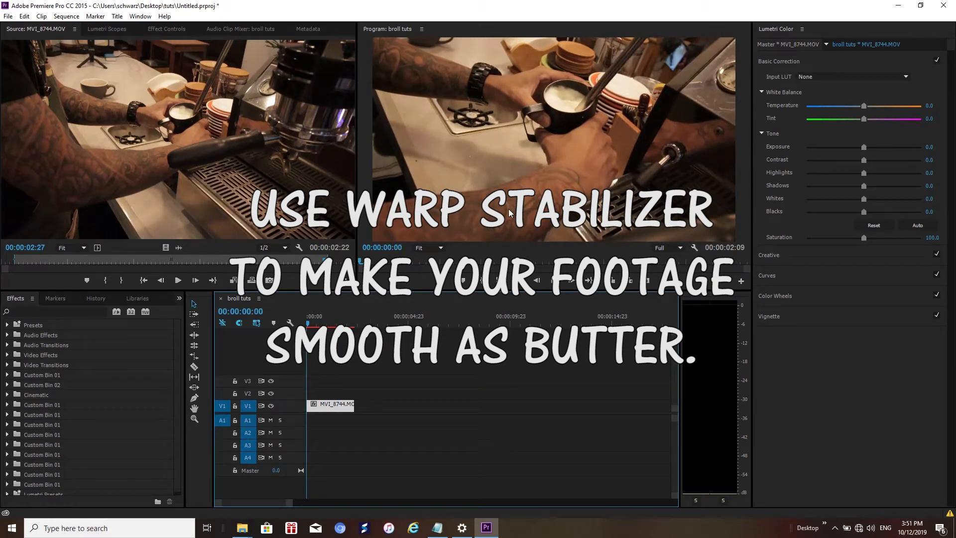
Step: Move the sequence playhead to 00:00:00:11 and search the effects for "warp"
{"action": "left_click", "coordinate": [49, 312]}
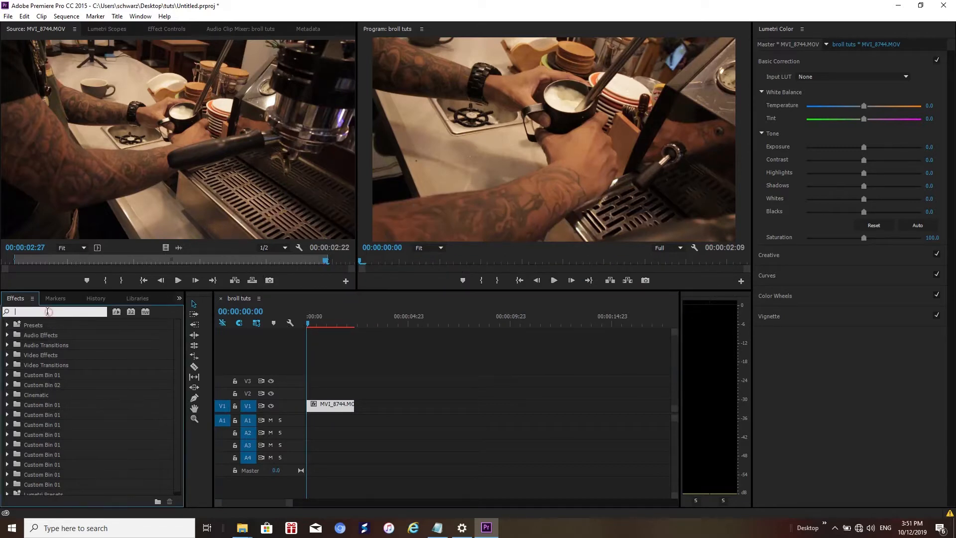
{"action": "mouse_move", "coordinate": [313, 323]}
{"action": "left_mouse_down"}
{"action": "mouse_move", "coordinate": [340, 325]}
{"action": "mouse_move", "coordinate": [295, 323]}
{"action": "mouse_move", "coordinate": [346, 323]}
{"action": "mouse_move", "coordinate": [316, 324]}
{"action": "left_mouse_up"}
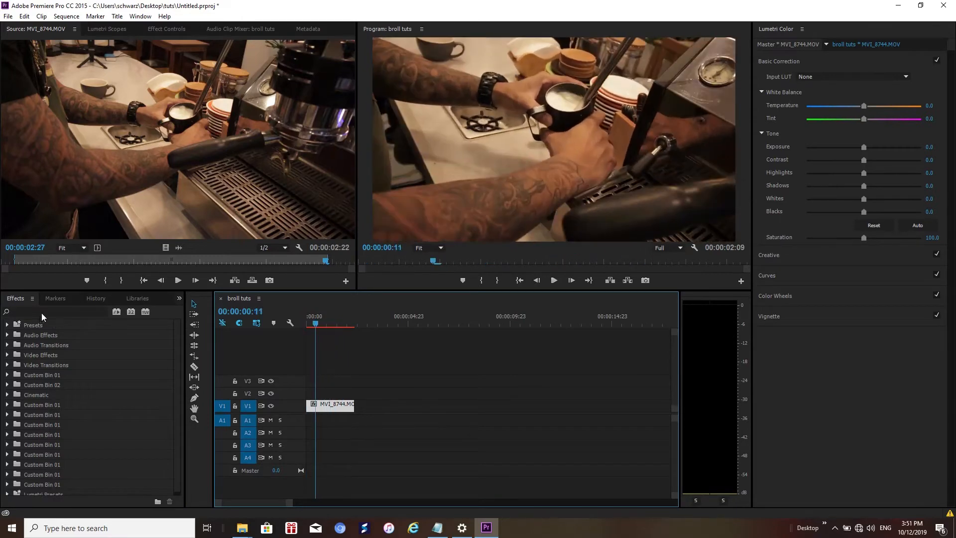
{"action": "left_click", "coordinate": [42, 312]}
{"action": "type", "text": "warp"}
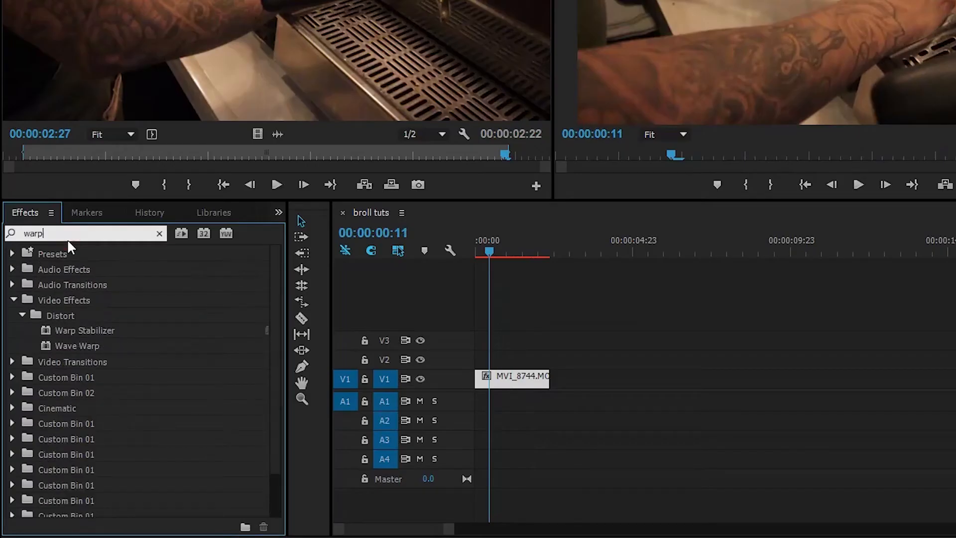
Step: Try applying the Warp Stabilizer effect directly to the MVI_8744.MOV clip on track V1
{"action": "left_click_drag", "start_coordinate": [94, 329], "coordinate": [537, 374]}
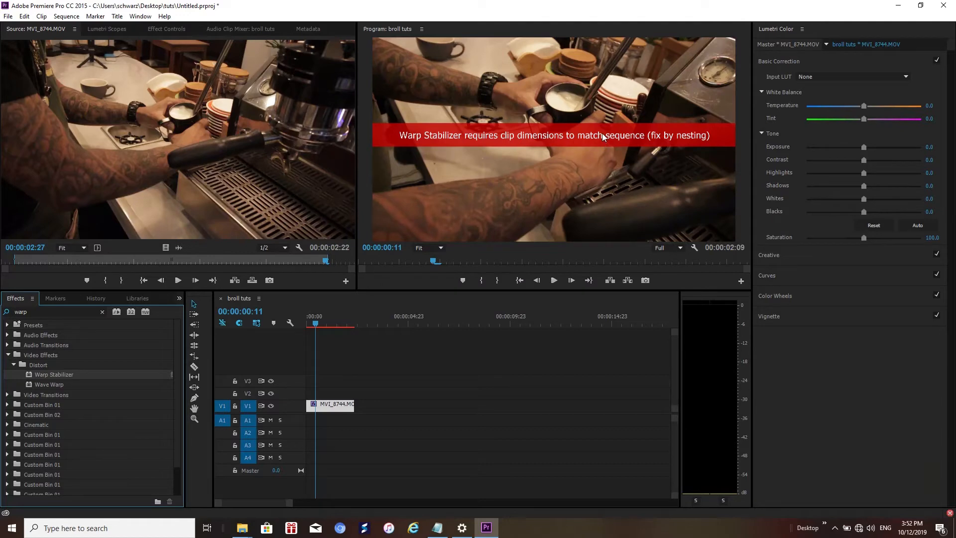
{"action": "key", "text": "ctrl+z"}
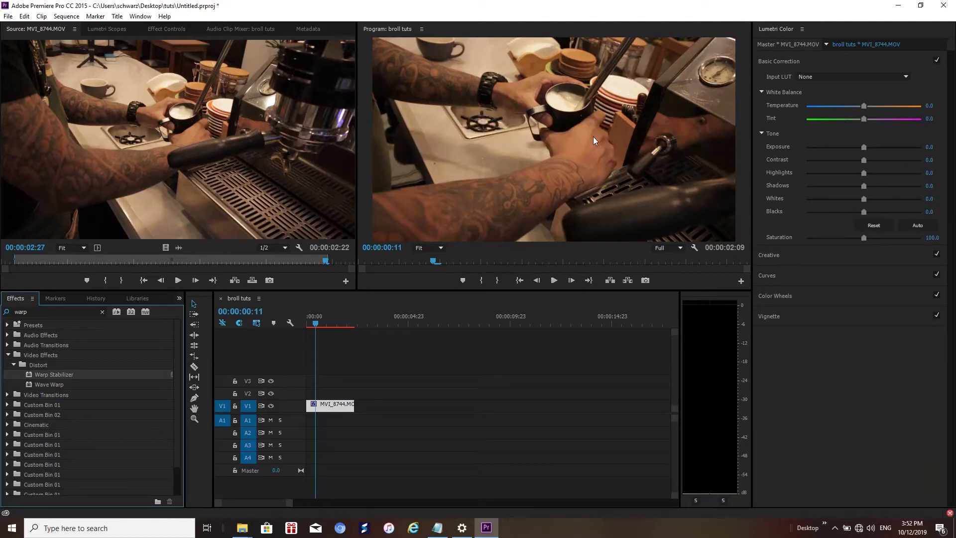
Step: Nest the MVI_8744.MOV clip under the suggested name and apply the Warp Stabilizer effect to the nested sequence
{"action": "right_click", "coordinate": [336, 406]}
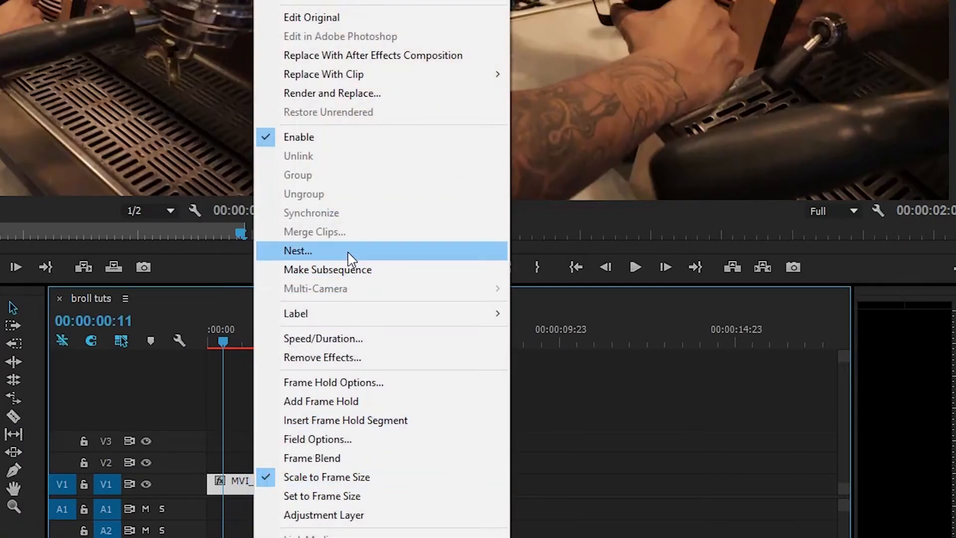
{"action": "left_click", "coordinate": [350, 254]}
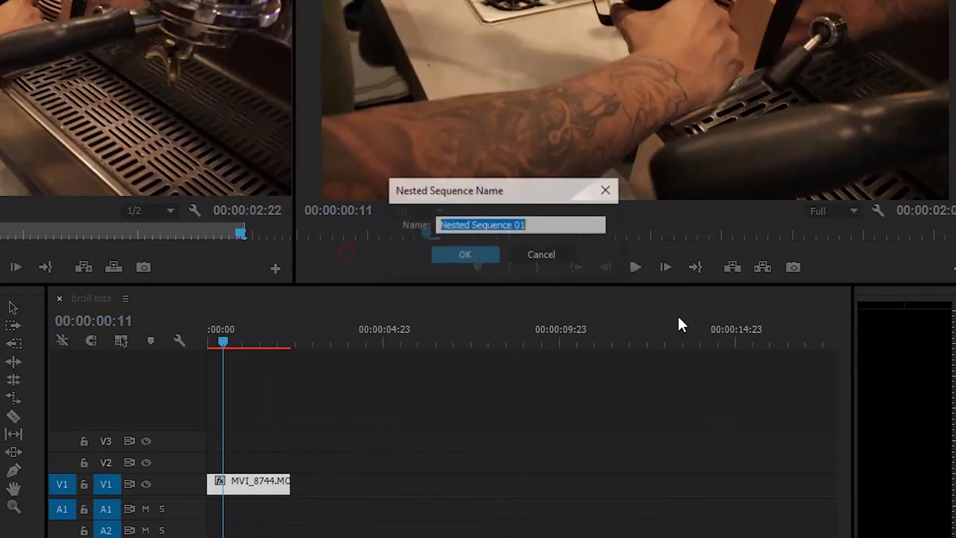
{"action": "left_click", "coordinate": [471, 255]}
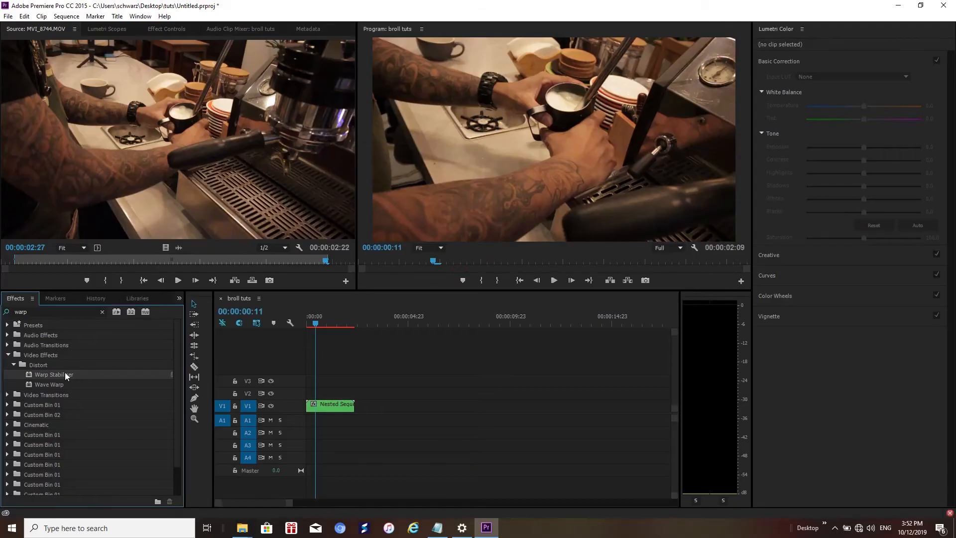
{"action": "left_click_drag", "start_coordinate": [65, 374], "coordinate": [335, 407]}
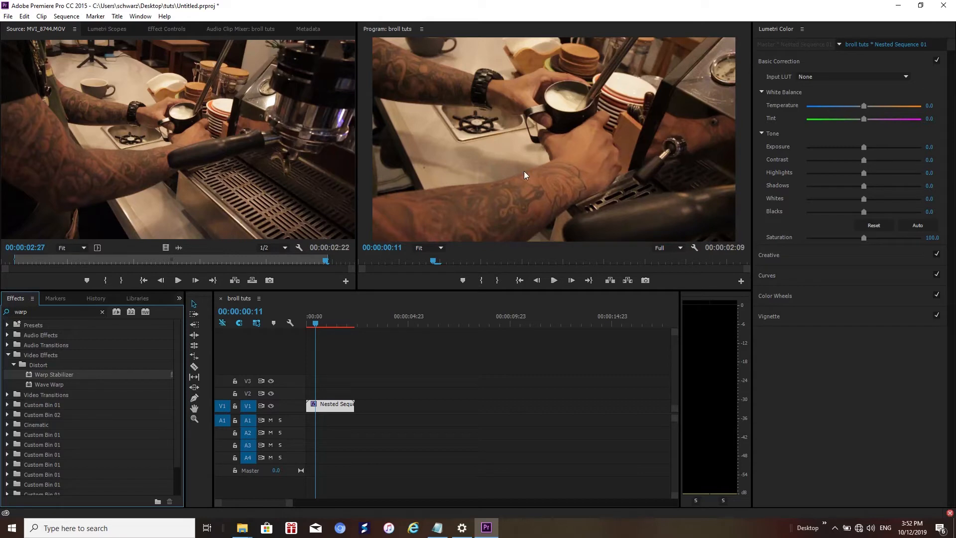
Step: Mark in and out points around the nested clip on the timeline, from the sequence start to 00:00:02:09
{"action": "mouse_move", "coordinate": [315, 318]}
{"action": "left_mouse_down"}
{"action": "mouse_move", "coordinate": [295, 323]}
{"action": "mouse_move", "coordinate": [357, 318]}
{"action": "left_mouse_up"}
{"action": "key", "text": "i"}
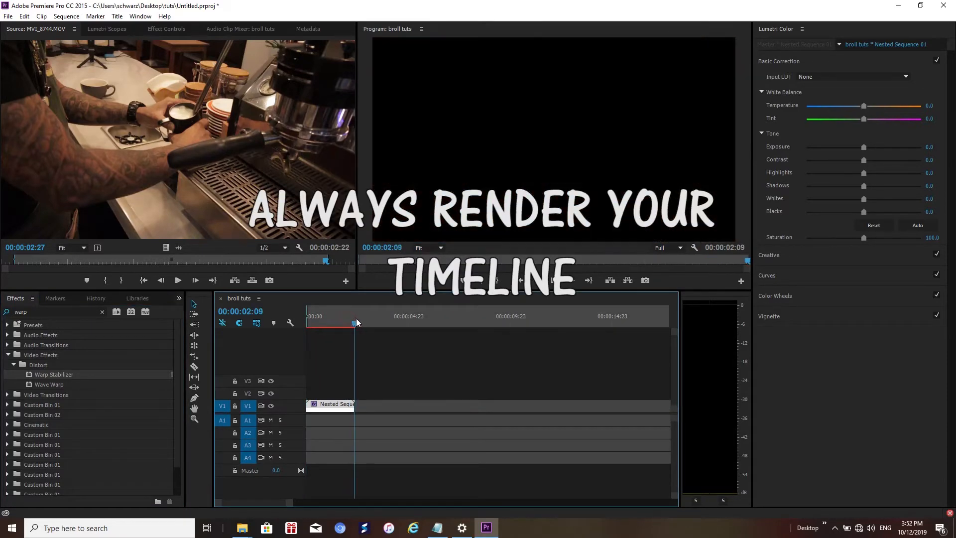
{"action": "key", "text": "o"}
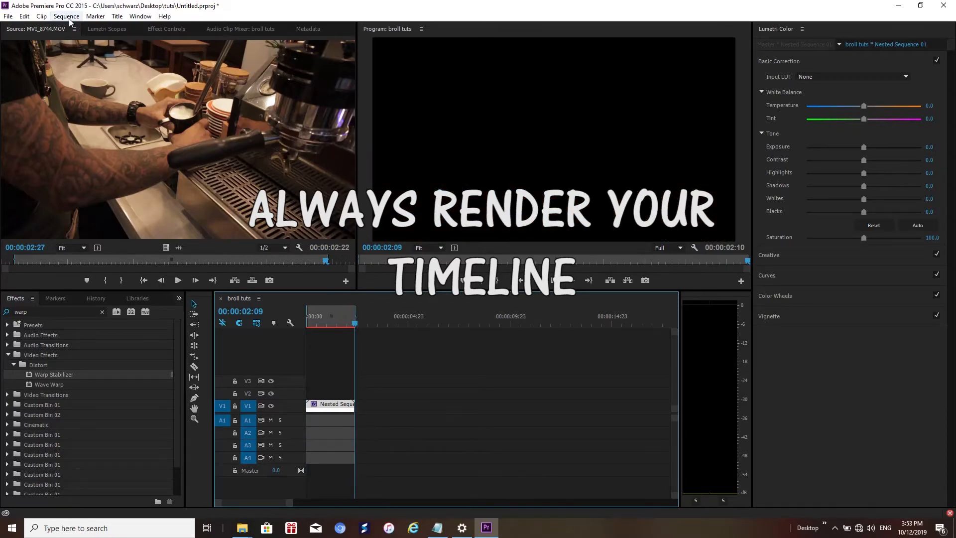
Step: Render the marked in-to-out range of the timeline and play the rendered sequence from its start
{"action": "left_click", "coordinate": [67, 17]}
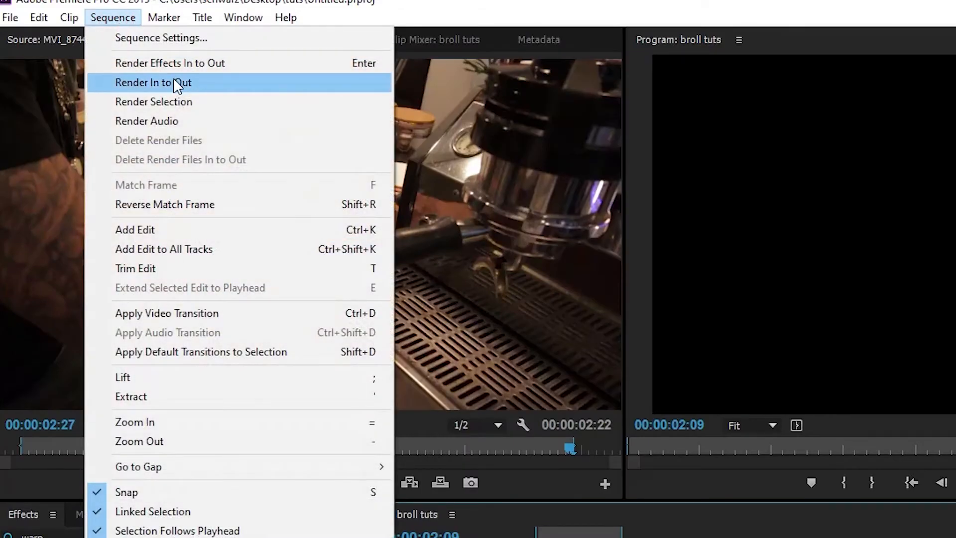
{"action": "left_click", "coordinate": [174, 82]}
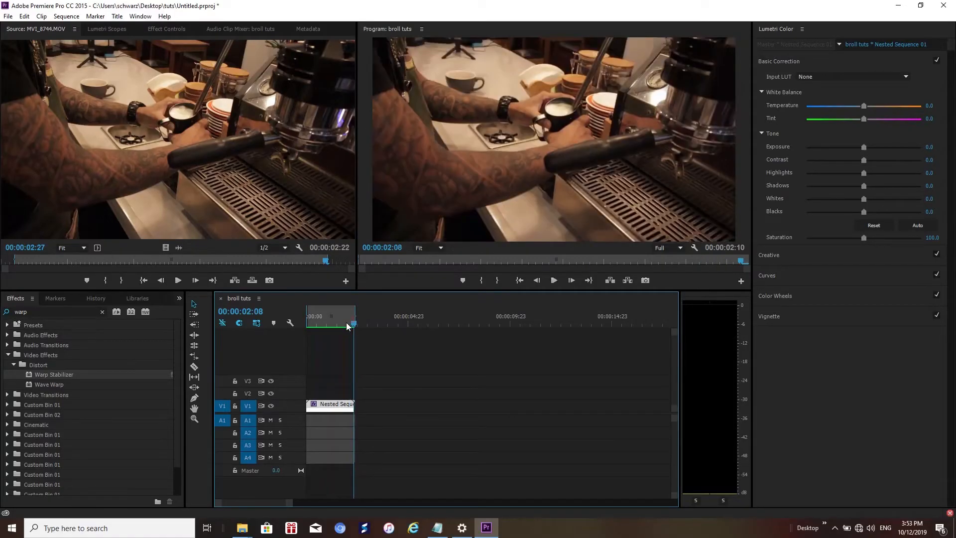
{"action": "left_click_drag", "start_coordinate": [348, 326], "coordinate": [298, 331]}
{"action": "left_click", "coordinate": [554, 281]}
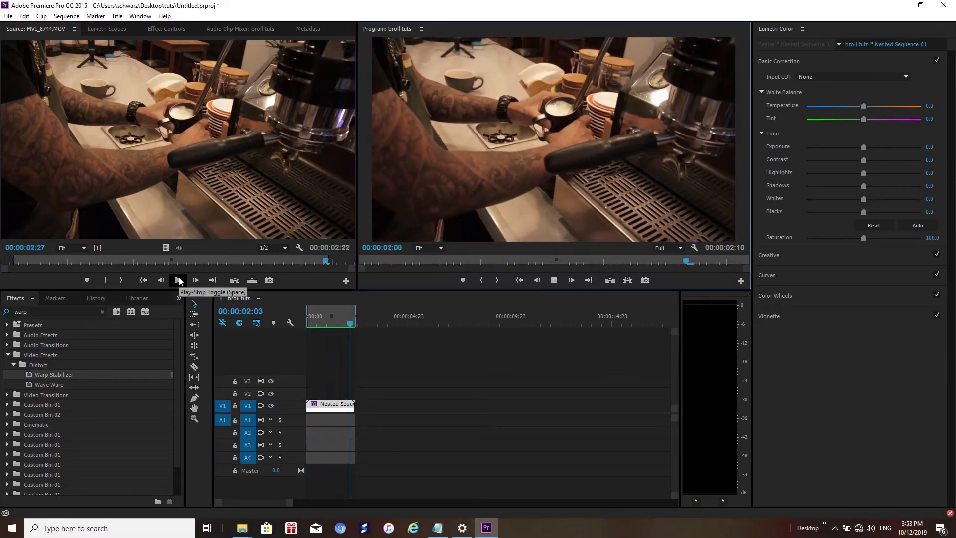
Step: Play the original MVI_8744.MOV source clip and the stabilized sequence to compare the footage before and after Warp Stabilizer
{"action": "left_click", "coordinate": [50, 260]}
{"action": "key", "text": "space"}
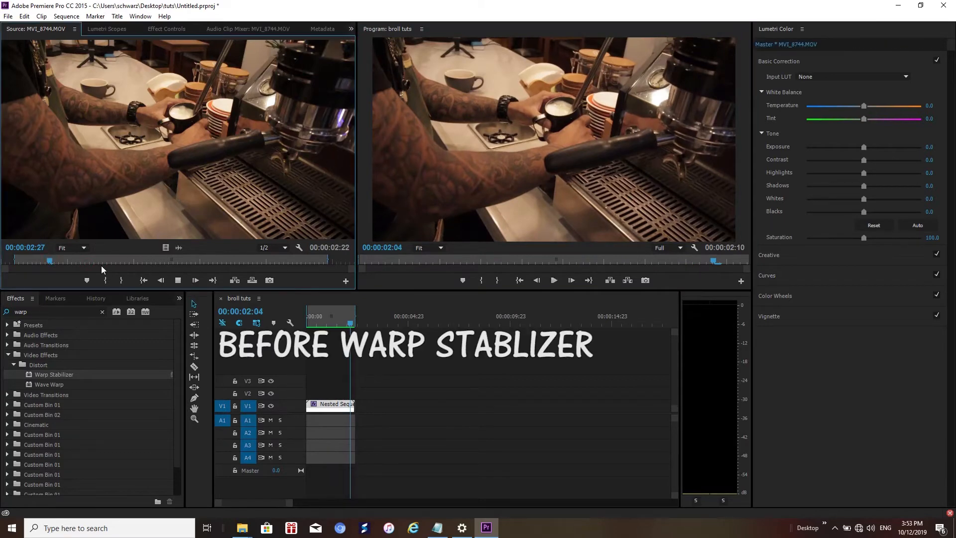
{"action": "left_click", "coordinate": [180, 282]}
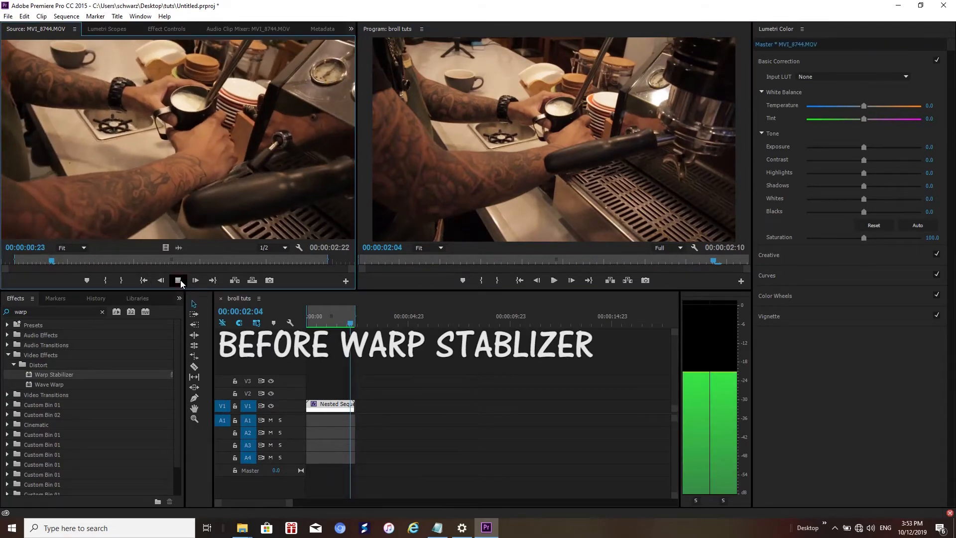
{"action": "left_click", "coordinate": [181, 284]}
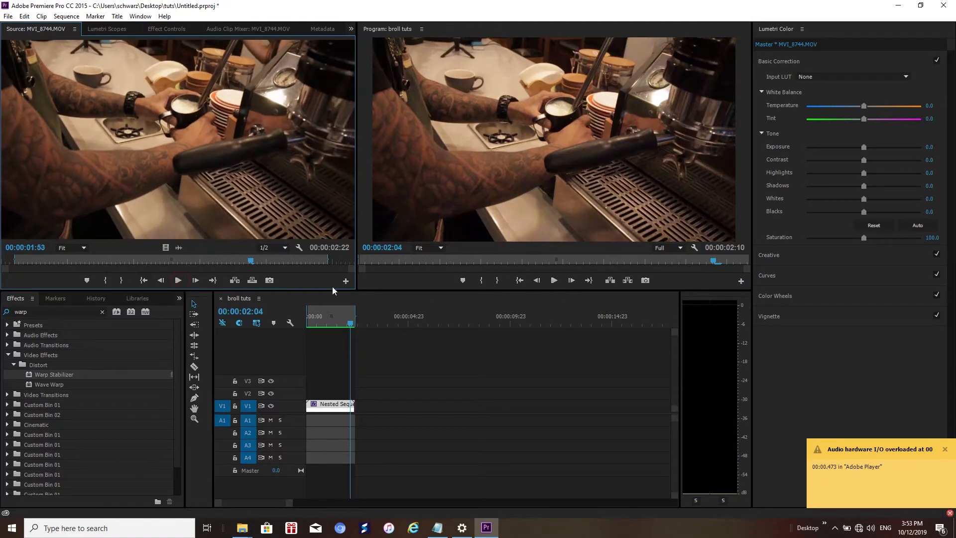
{"action": "left_click_drag", "start_coordinate": [338, 316], "coordinate": [307, 320]}
{"action": "left_click", "coordinate": [554, 281]}
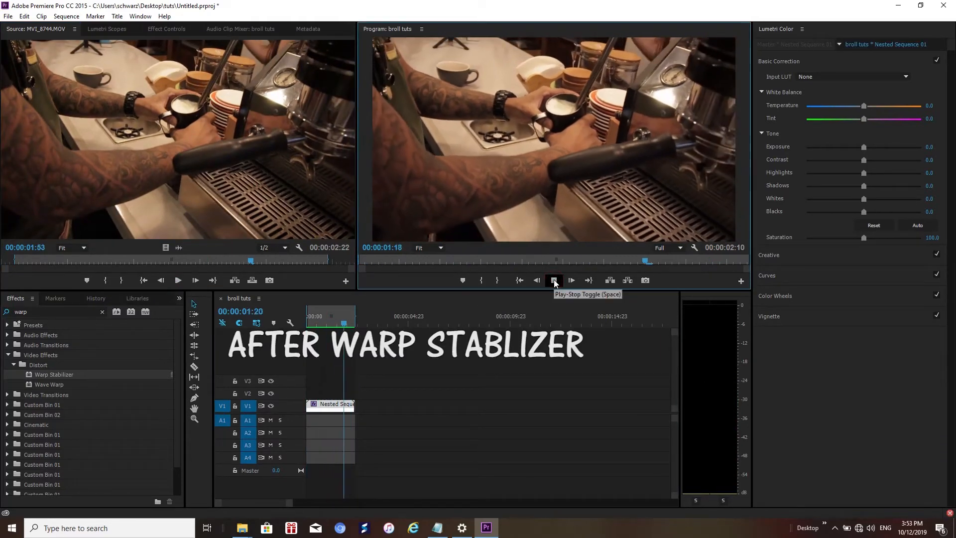
Step: Move the sequence playhead to 00:00:02:01 and search the effects for "crop"
{"action": "left_click", "coordinate": [339, 323]}
{"action": "mouse_move", "coordinate": [339, 323]}
{"action": "left_mouse_down"}
{"action": "mouse_move", "coordinate": [308, 326]}
{"action": "mouse_move", "coordinate": [348, 325]}
{"action": "left_mouse_up"}
{"action": "left_click", "coordinate": [102, 312]}
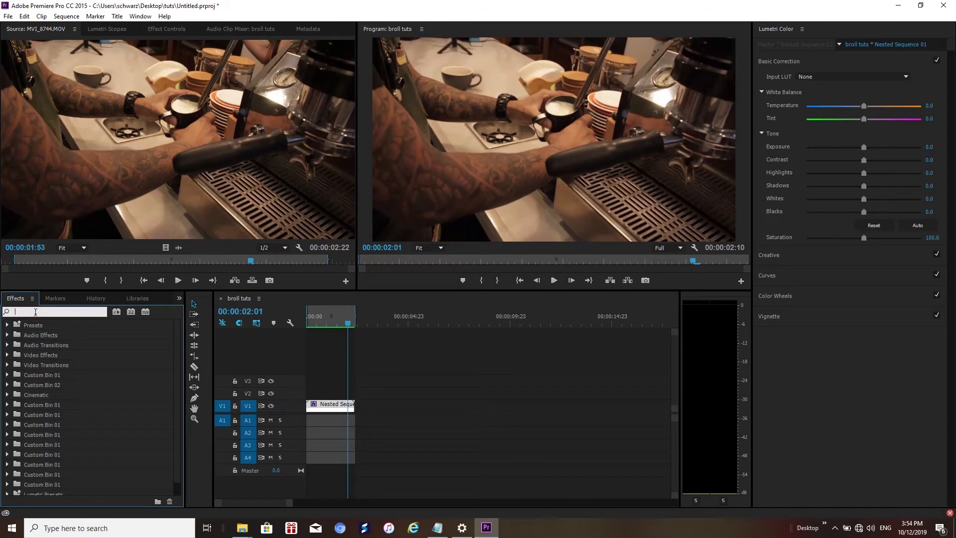
{"action": "type", "text": "crop"}
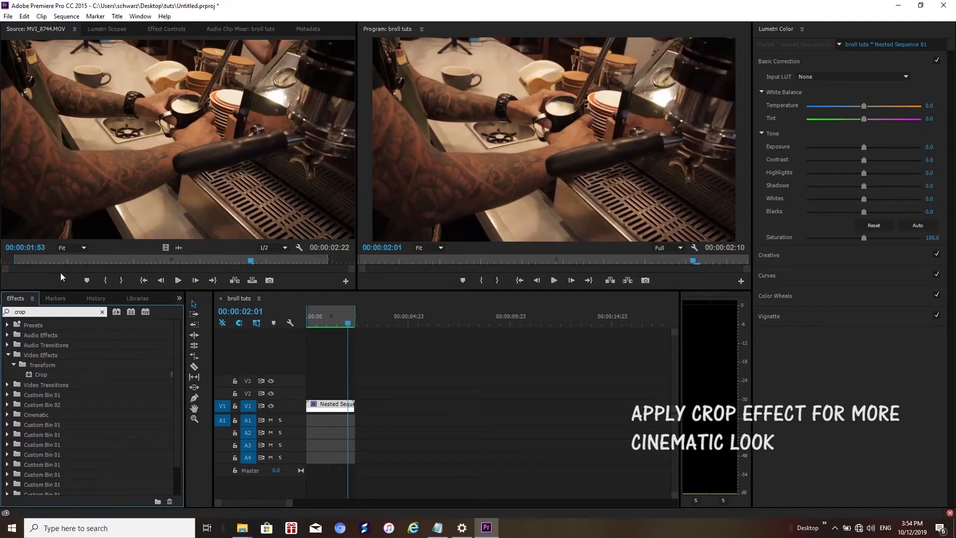
Step: Apply the Crop effect to the nested clip on track V1 and display the clip's effect settings
{"action": "left_click_drag", "start_coordinate": [47, 377], "coordinate": [344, 408]}
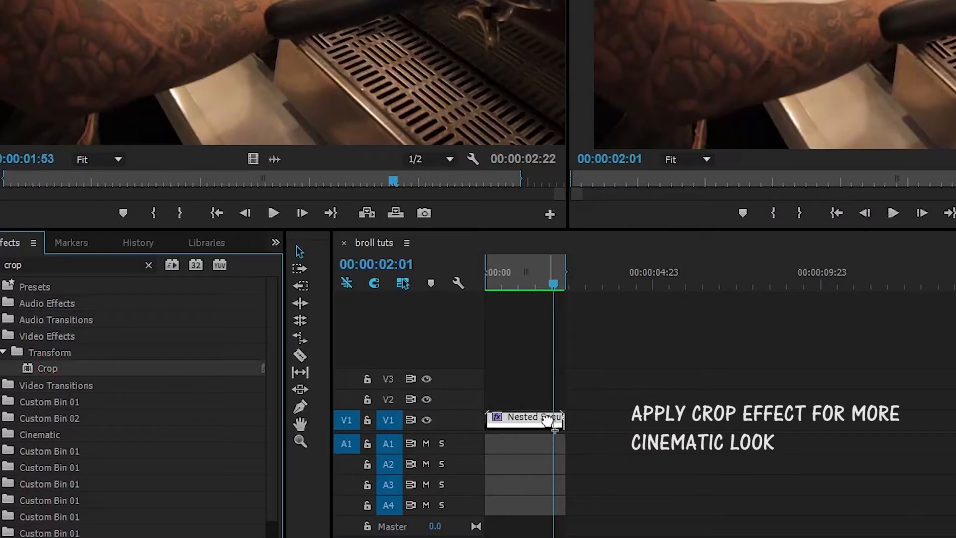
{"action": "left_click", "coordinate": [328, 324]}
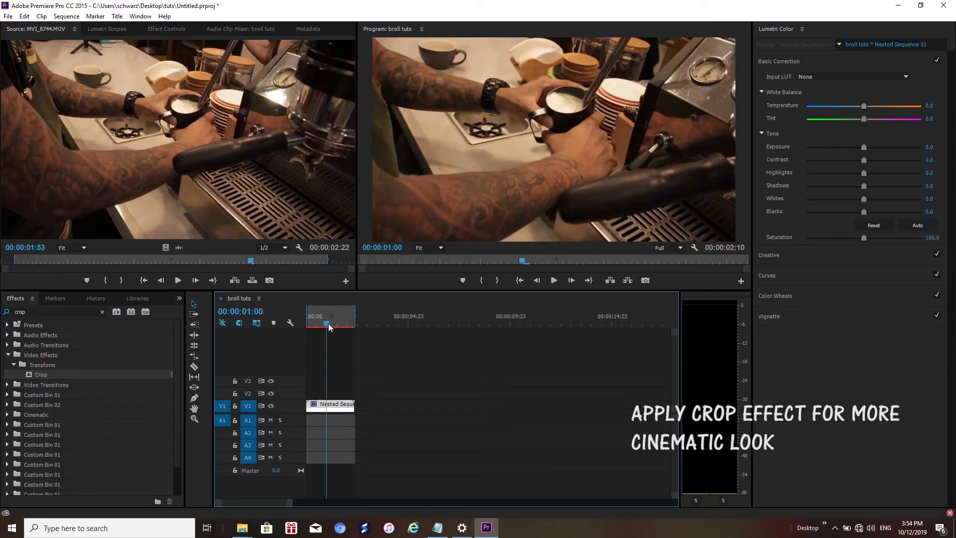
{"action": "left_click", "coordinate": [330, 407]}
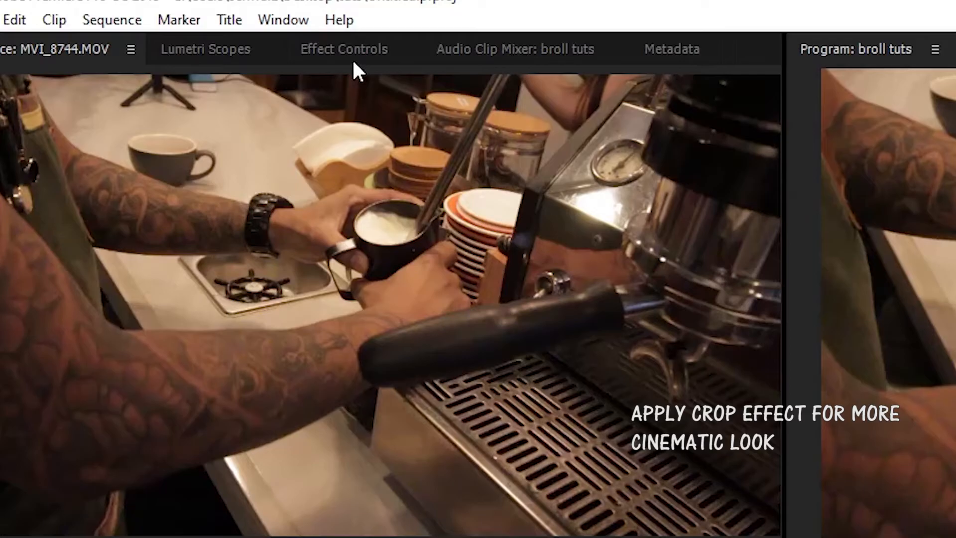
{"action": "left_click", "coordinate": [352, 56]}
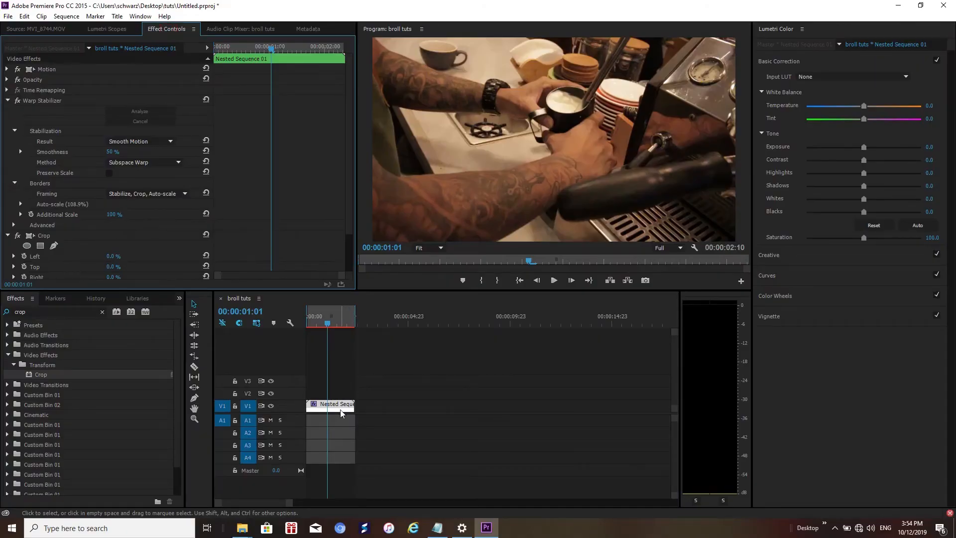
{"action": "left_click", "coordinate": [342, 413]}
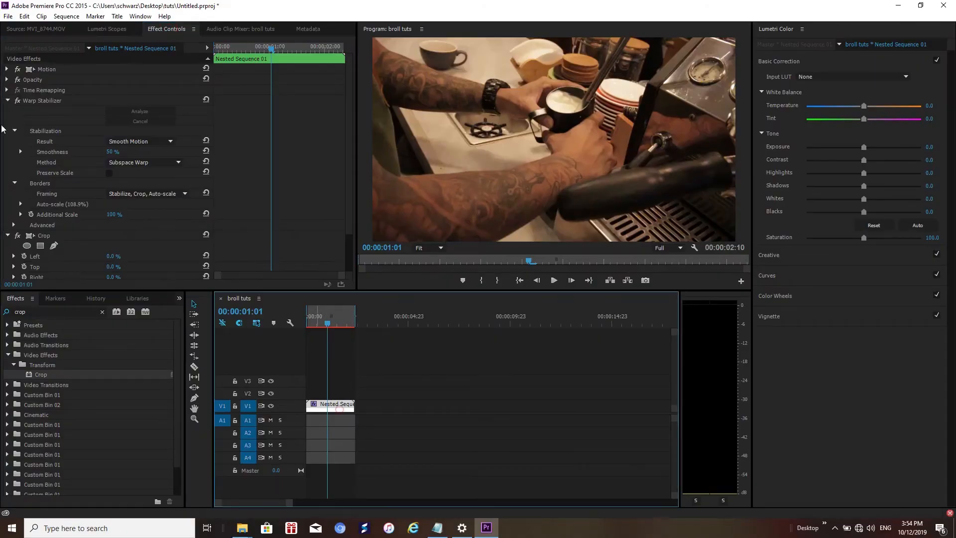
Step: Set the nested clip's Crop values to 10% for both Top and Bottom
{"action": "left_click_drag", "start_coordinate": [351, 103], "coordinate": [351, 138]}
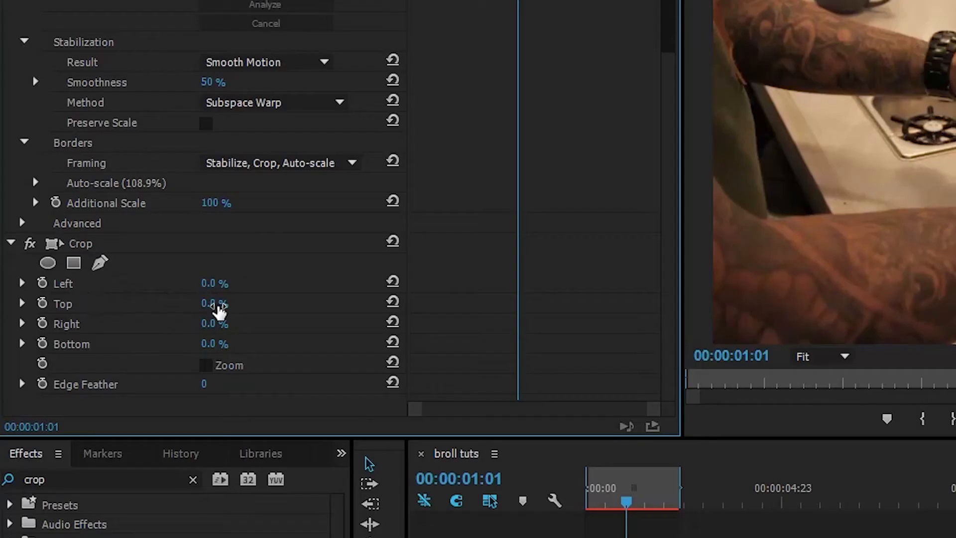
{"action": "left_click", "coordinate": [113, 220]}
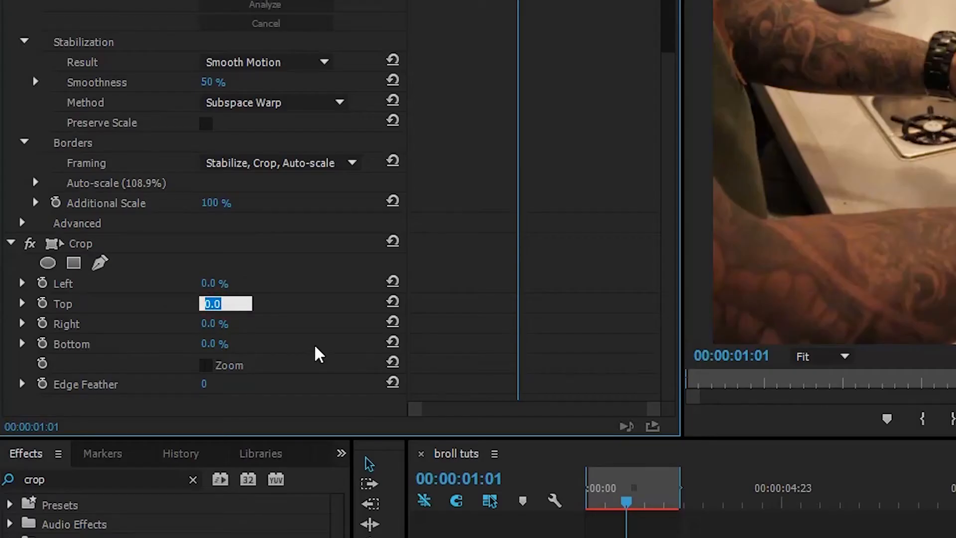
{"action": "type", "text": "10"}
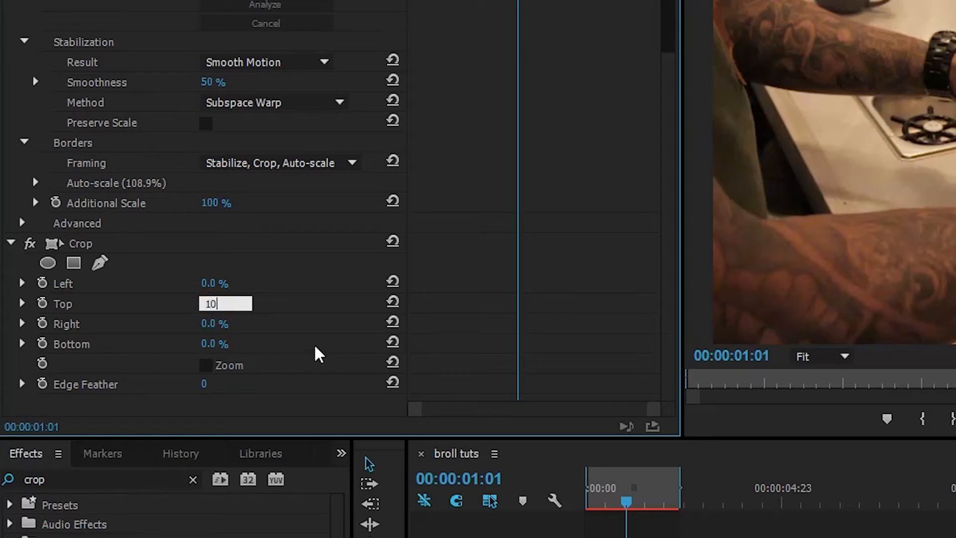
{"action": "left_click", "coordinate": [216, 345]}
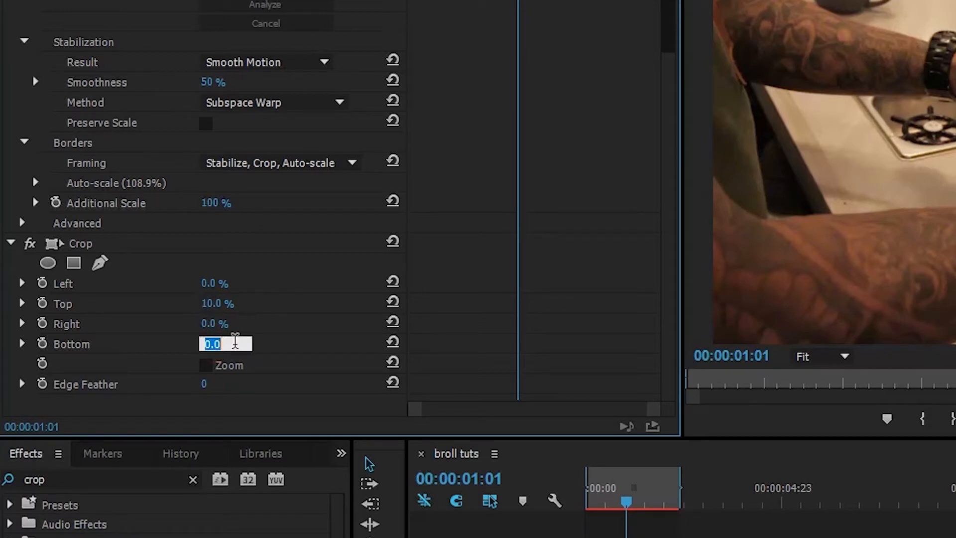
{"action": "type", "text": "10"}
{"action": "key", "text": "Return"}
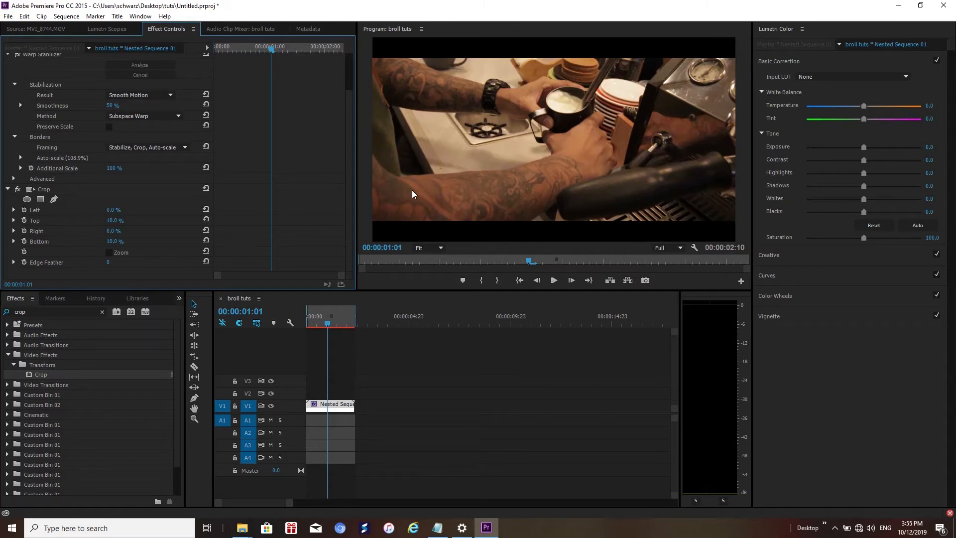
Step: Undo the Top and Bottom crop values and the Crop effect on the nested clip
{"action": "key", "text": "ctrl+z"}
{"action": "key", "text": "ctrl+z"}
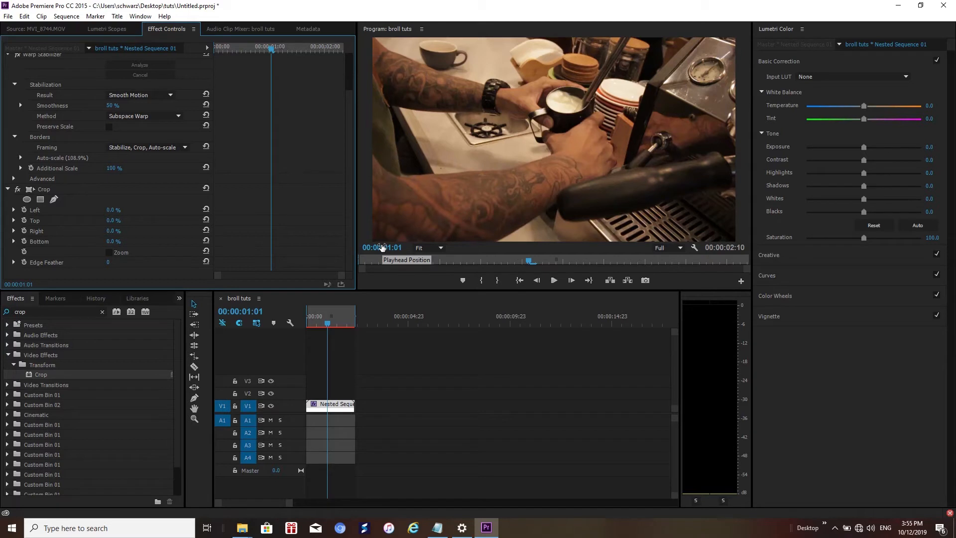
{"action": "key", "text": "ctrl+z"}
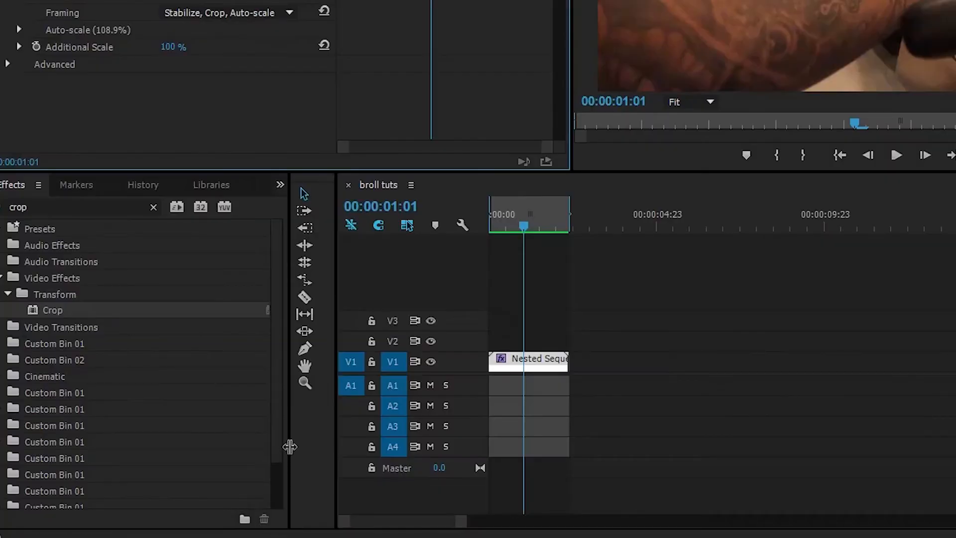
Step: Widen the area holding the effects list and switch it to the project's media items
{"action": "left_click_drag", "start_coordinate": [185, 459], "coordinate": [224, 452]}
{"action": "left_click_drag", "start_coordinate": [350, 438], "coordinate": [368, 435]}
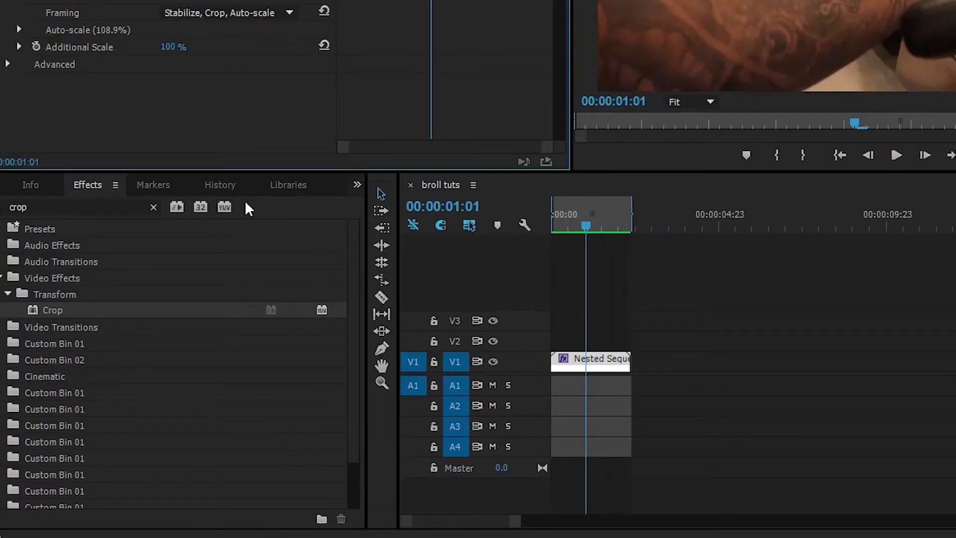
{"action": "left_click", "coordinate": [349, 185]}
{"action": "left_click", "coordinate": [354, 185]}
{"action": "left_click", "coordinate": [380, 206]}
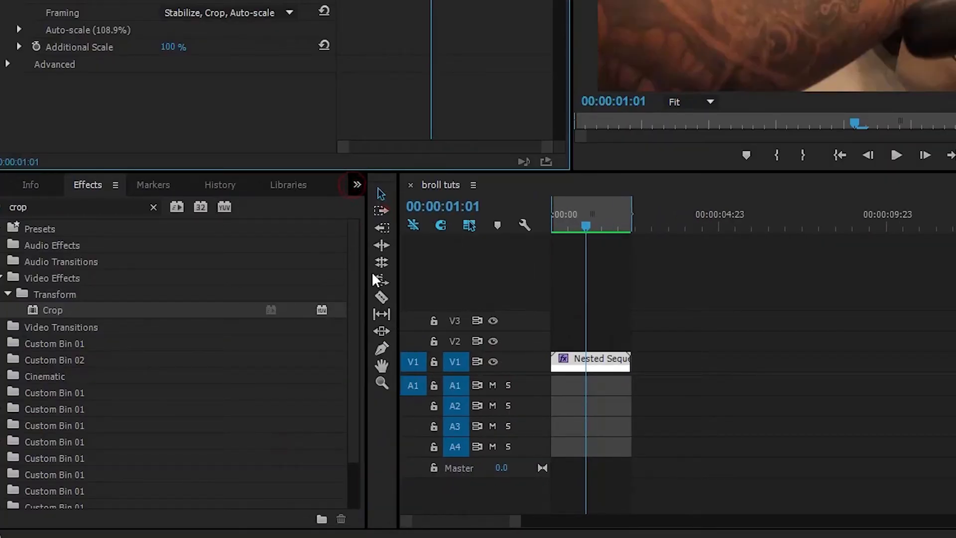
Step: Create an adjustment layer at 1920 by 1080, 23.976fps, with square pixels
{"action": "left_click", "coordinate": [323, 516]}
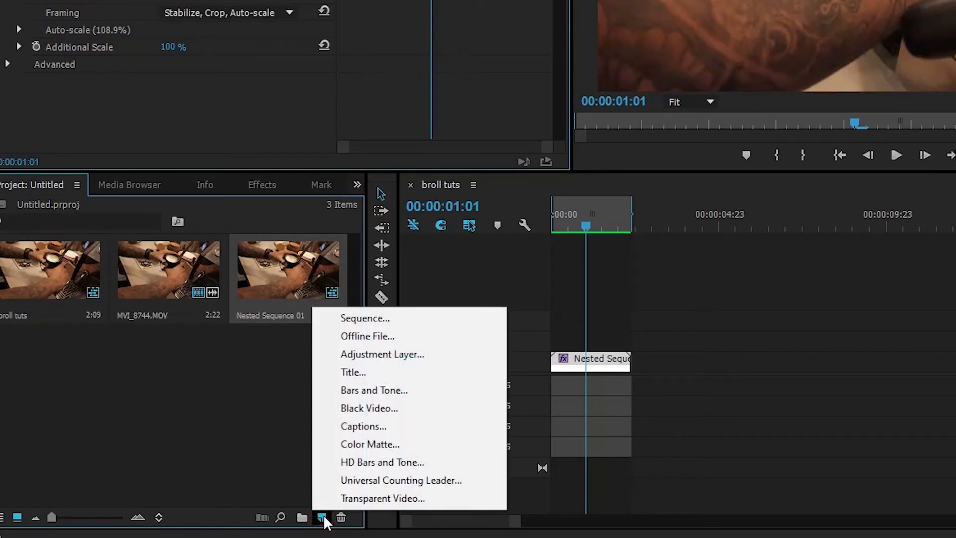
{"action": "left_click", "coordinate": [323, 515]}
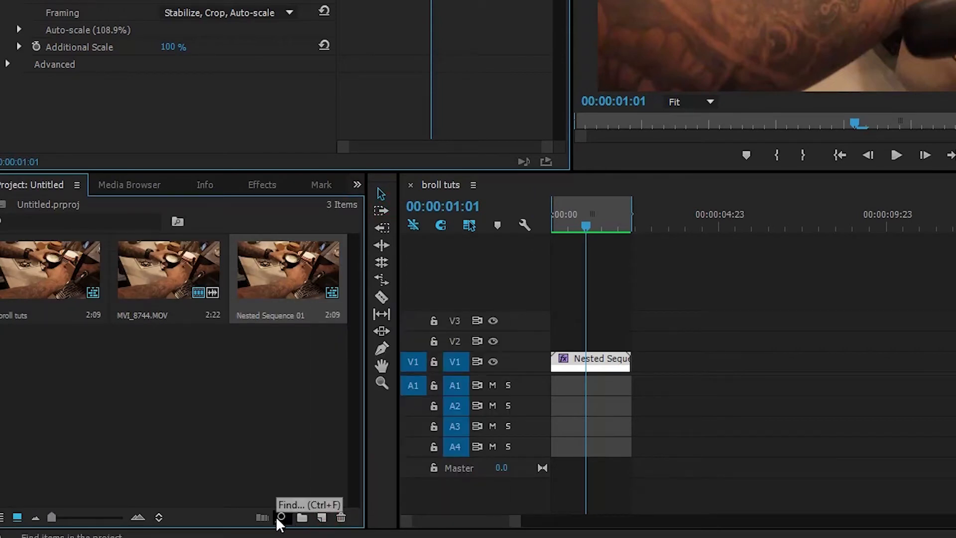
{"action": "left_click", "coordinate": [322, 518]}
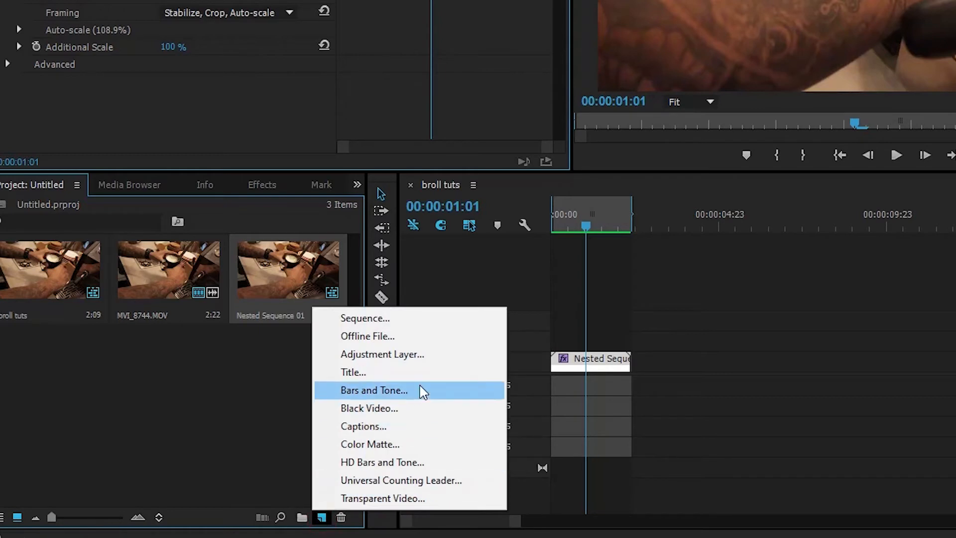
{"action": "left_click", "coordinate": [423, 354]}
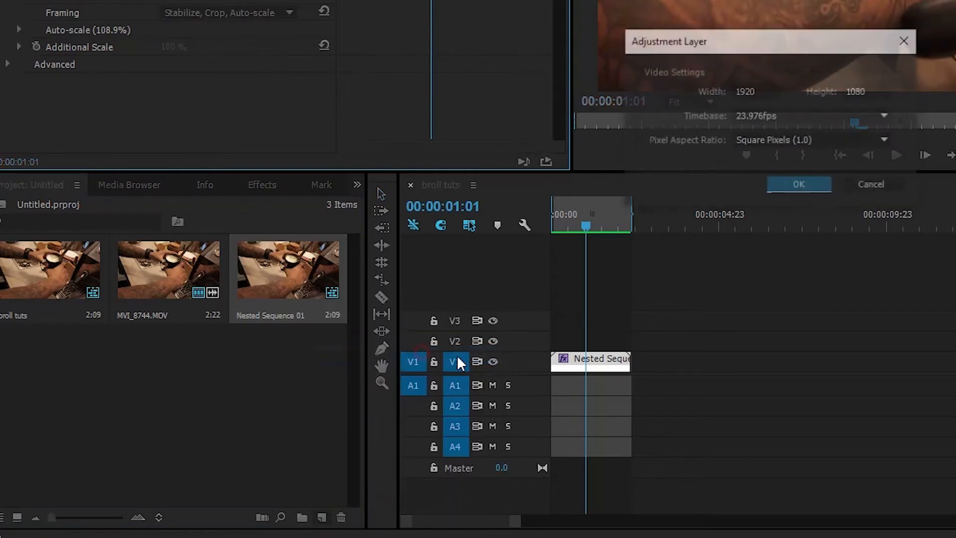
{"action": "left_click", "coordinate": [807, 187]}
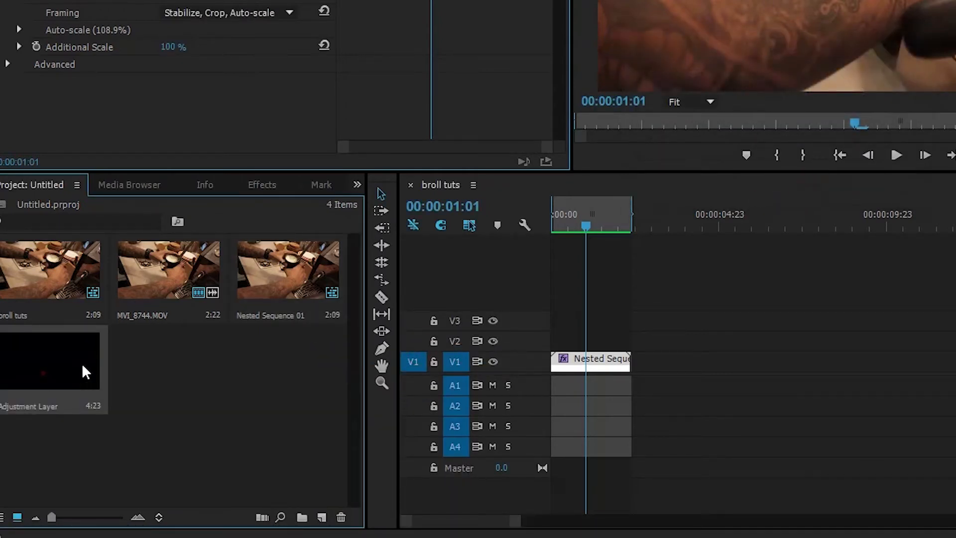
Step: Place the adjustment layer on track V2 above the nested clip, trim it to the clip's length and move the playhead to 00:00:01:03
{"action": "left_click_drag", "start_coordinate": [82, 364], "coordinate": [559, 345]}
{"action": "left_click_drag", "start_coordinate": [715, 342], "coordinate": [623, 345]}
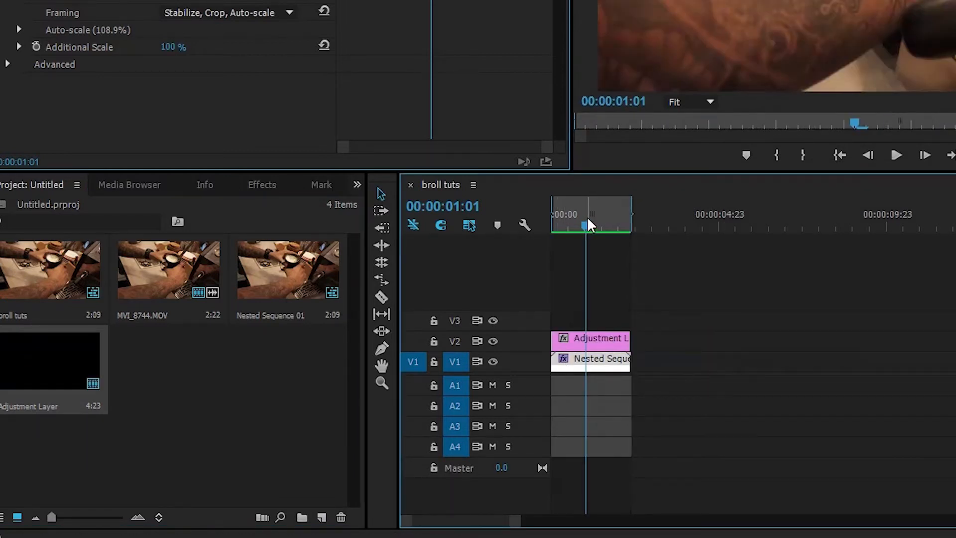
{"action": "left_click_drag", "start_coordinate": [591, 225], "coordinate": [590, 225]}
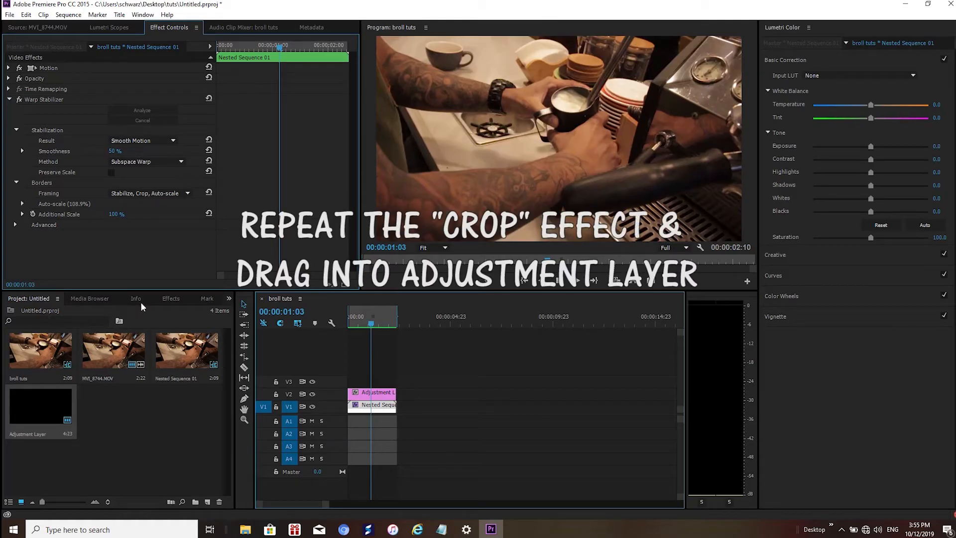
Step: Apply the Crop effect to the adjustment layer on track V2, with Top and Bottom set to 10%
{"action": "left_click", "coordinate": [262, 185]}
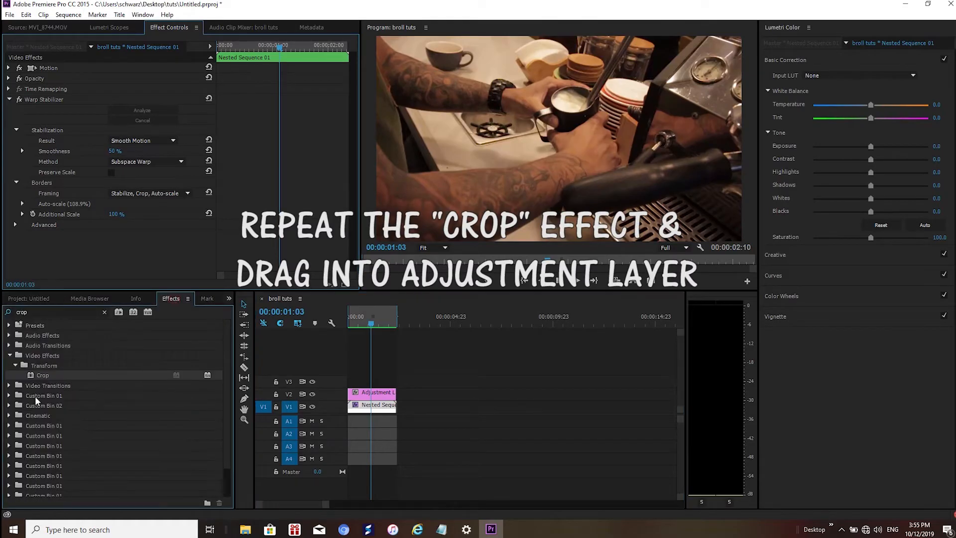
{"action": "left_click_drag", "start_coordinate": [42, 375], "coordinate": [369, 392]}
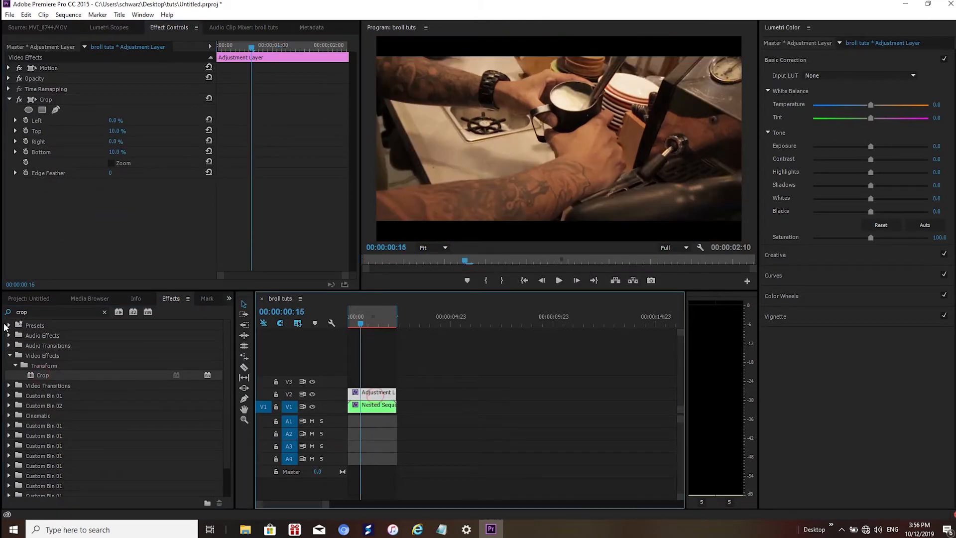
Step: Create a second adjustment layer at 1920 wide, 1080 high and 23.976fps for color grading
{"action": "left_click", "coordinate": [25, 301]}
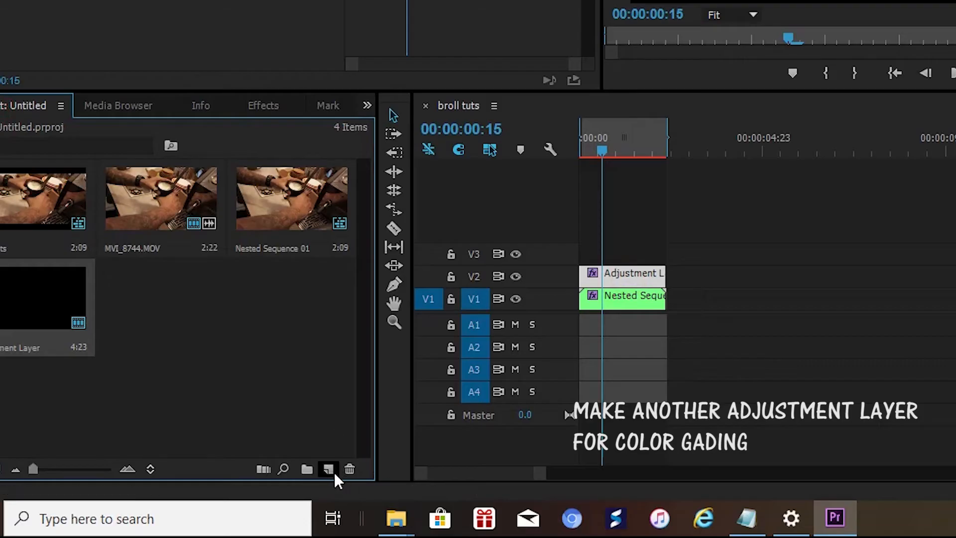
{"action": "left_click", "coordinate": [332, 471]}
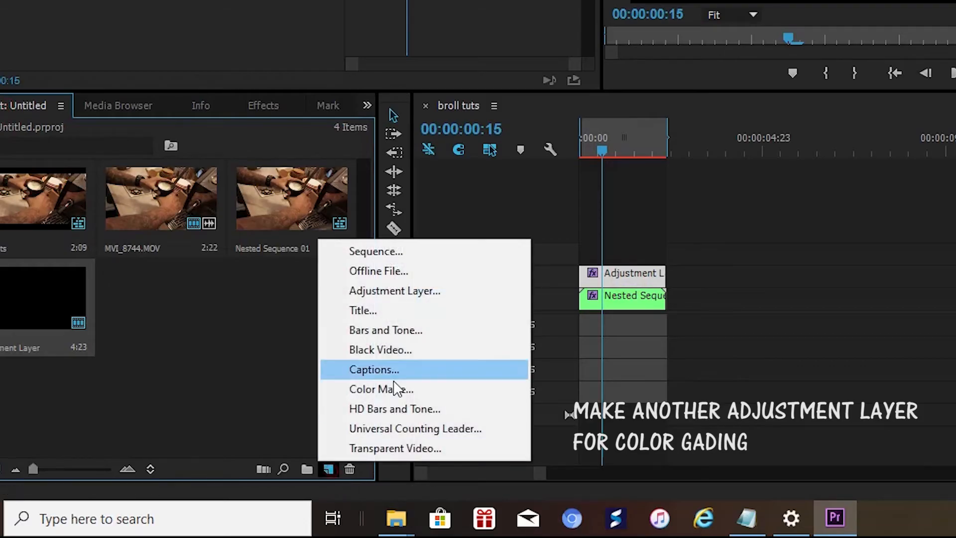
{"action": "left_click", "coordinate": [422, 289]}
{"action": "left_click", "coordinate": [872, 107]}
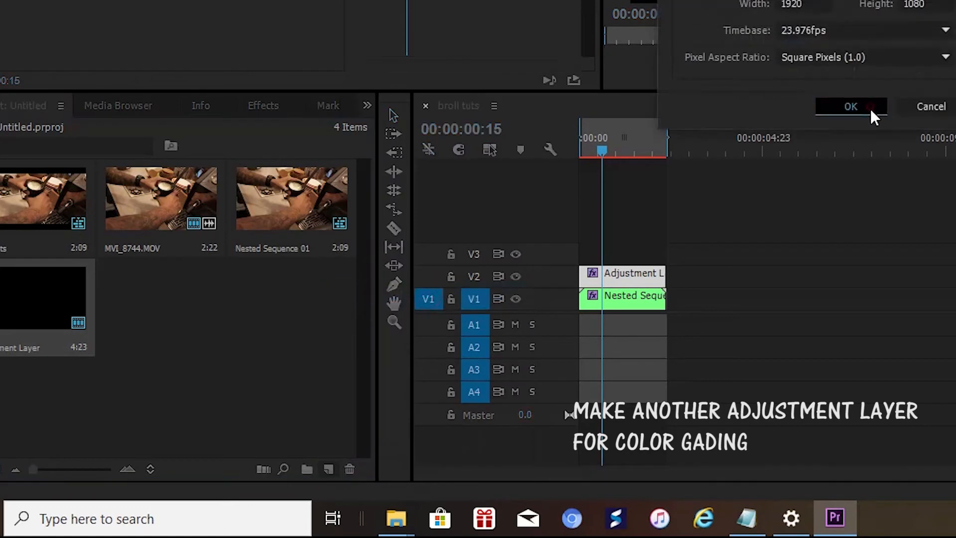
Step: Add a video track directly above V1 and place the new adjustment layer on V2, trimmed to the nested clip's length
{"action": "right_click", "coordinate": [559, 295]}
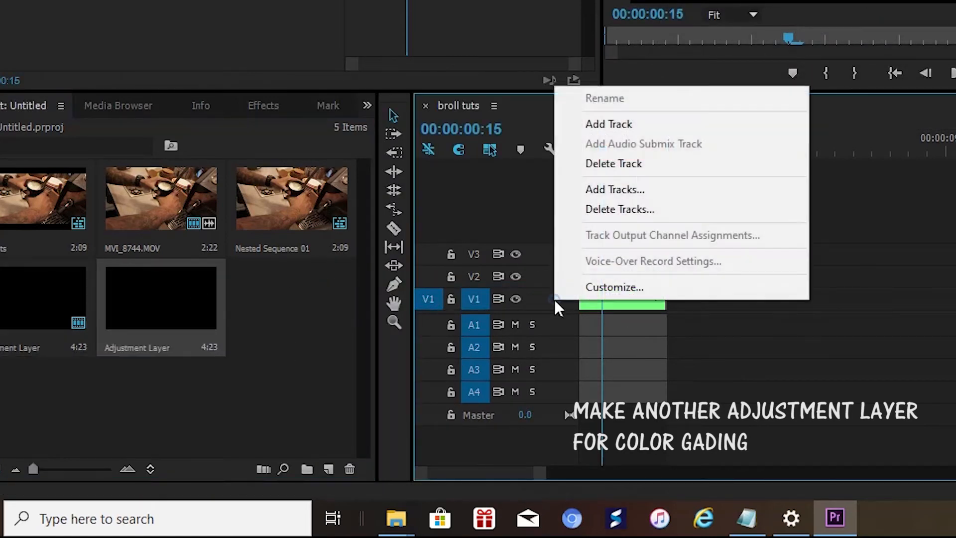
{"action": "left_click", "coordinate": [654, 122]}
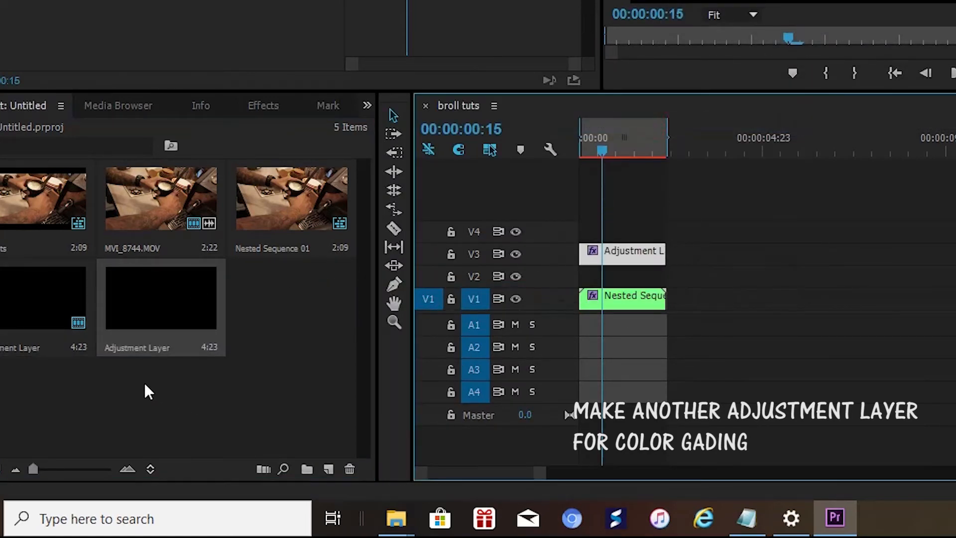
{"action": "left_click_drag", "start_coordinate": [157, 313], "coordinate": [666, 280]}
{"action": "left_click_drag", "start_coordinate": [435, 305], "coordinate": [435, 305]}
Step: Rename the second adjustment layer in the project as Color Grading
{"action": "left_click", "coordinate": [130, 345]}
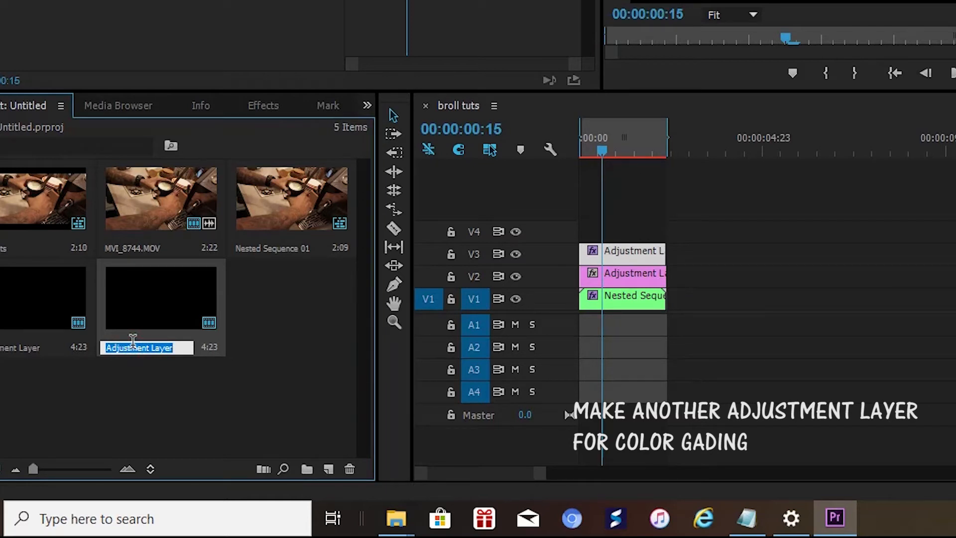
{"action": "type", "text": "Color Grading"}
{"action": "key", "text": "Tab"}
{"action": "left_click", "coordinate": [243, 388]}
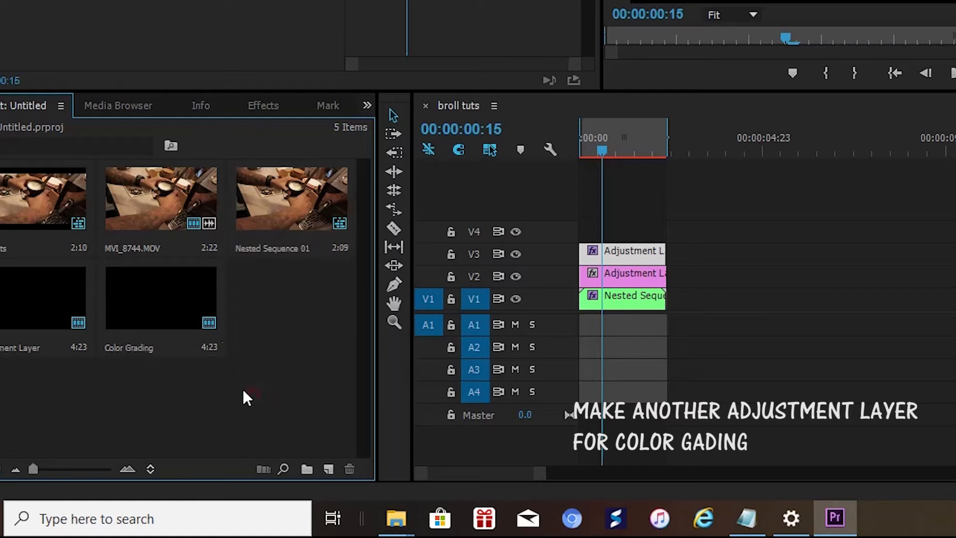
Step: Replace the adjustment layer on track V2 with the Color Grading layer, trimmed to the nested clip's length
{"action": "left_click_drag", "start_coordinate": [646, 278], "coordinate": [647, 255]}
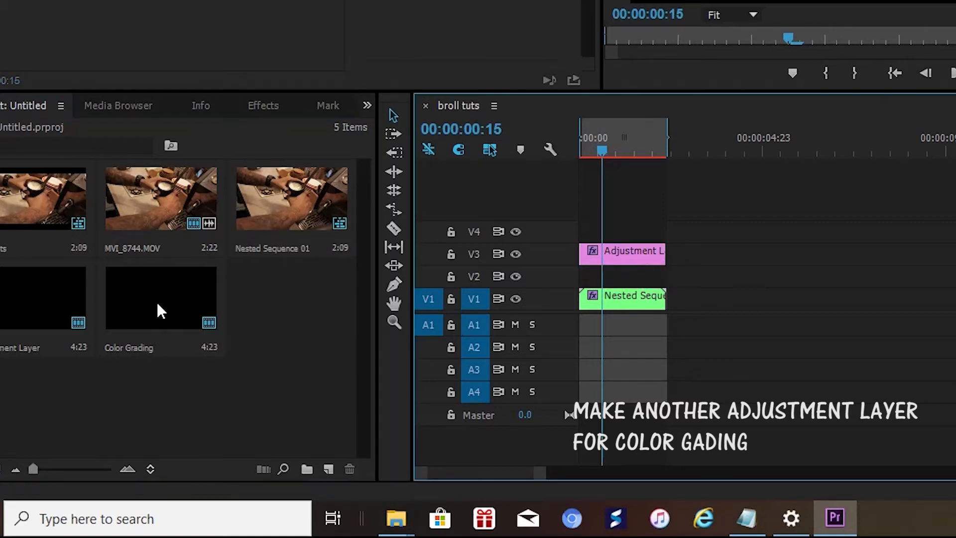
{"action": "left_click_drag", "start_coordinate": [160, 311], "coordinate": [589, 277]}
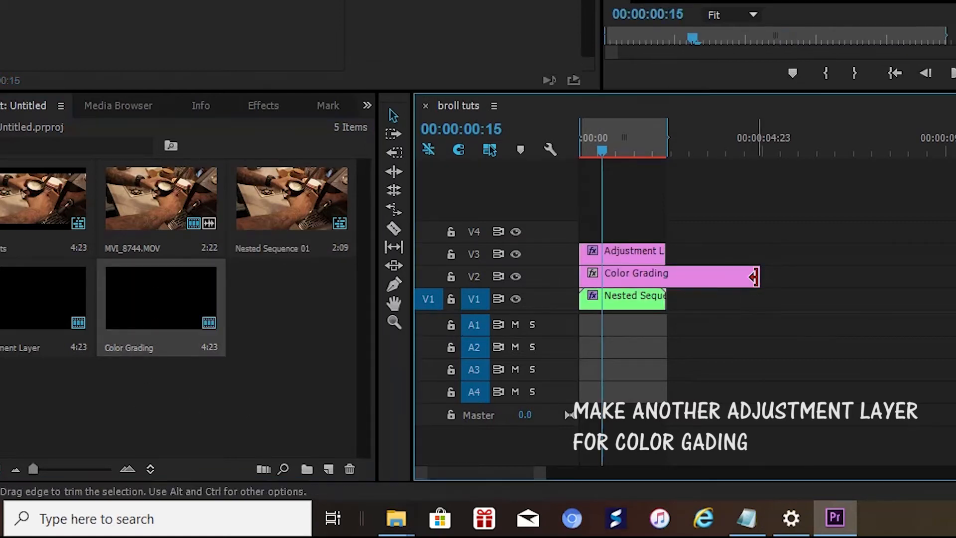
{"action": "left_click_drag", "start_coordinate": [753, 278], "coordinate": [666, 277]}
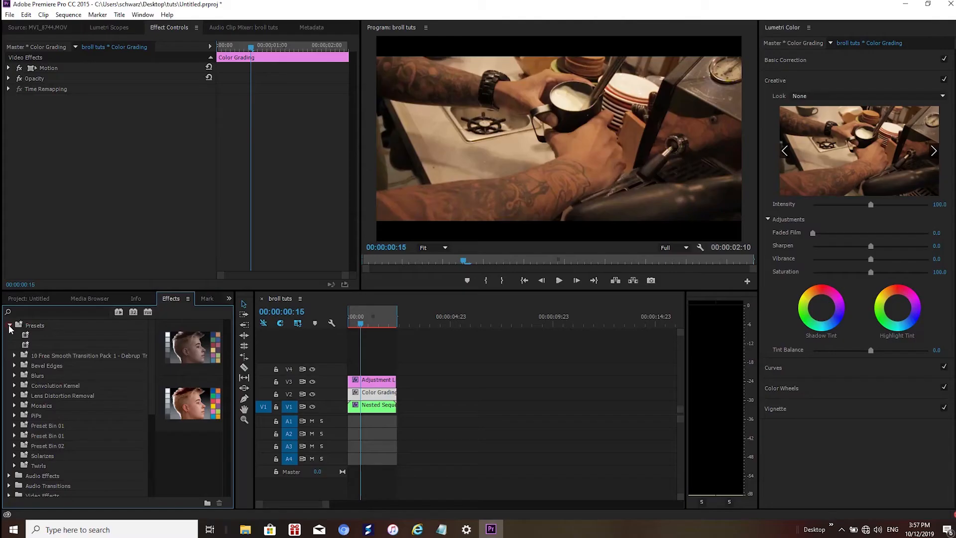
Step: Apply the second saved Lumetri color preset to the Color Grading layer on track V2
{"action": "left_click", "coordinate": [52, 337]}
{"action": "left_click", "coordinate": [53, 343]}
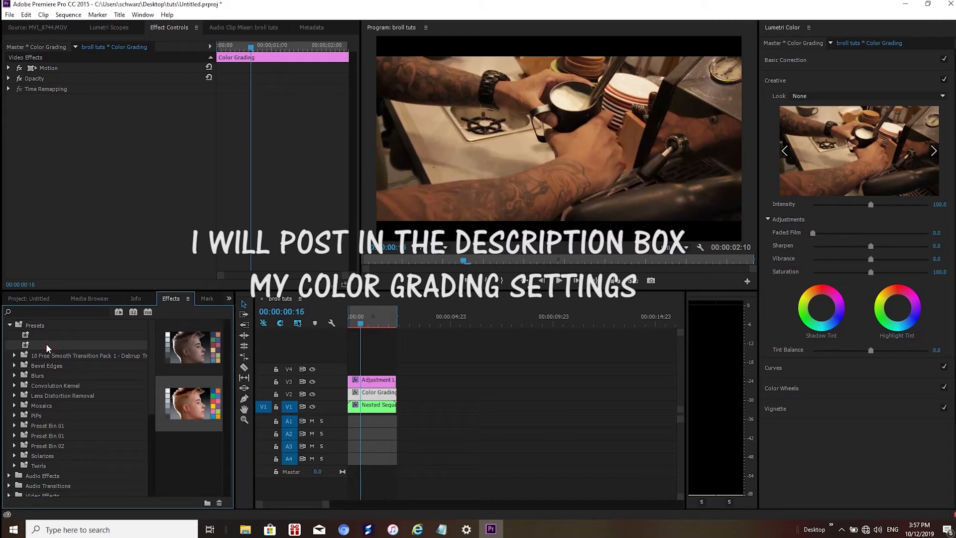
{"action": "left_click", "coordinate": [44, 342]}
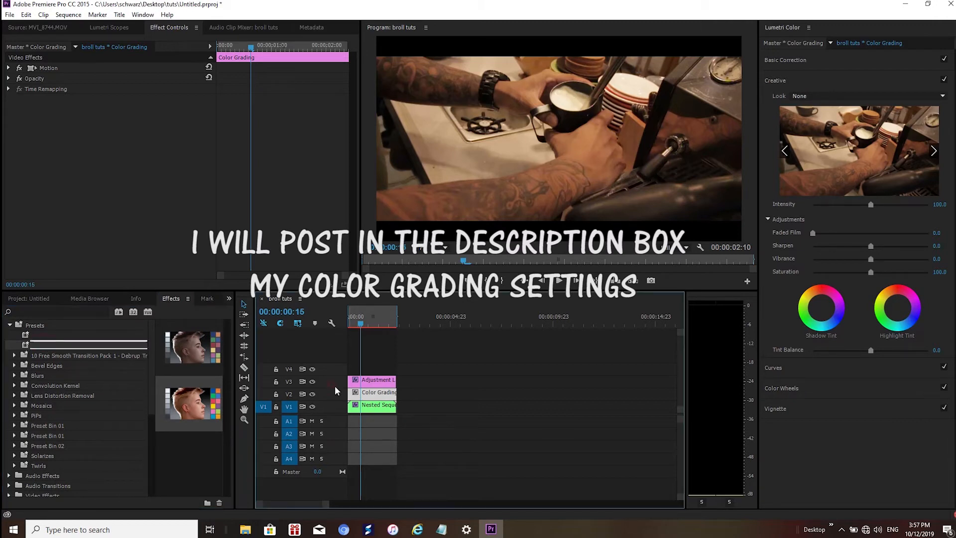
{"action": "left_click", "coordinate": [25, 346]}
{"action": "left_click_drag", "start_coordinate": [25, 346], "coordinate": [371, 395]}
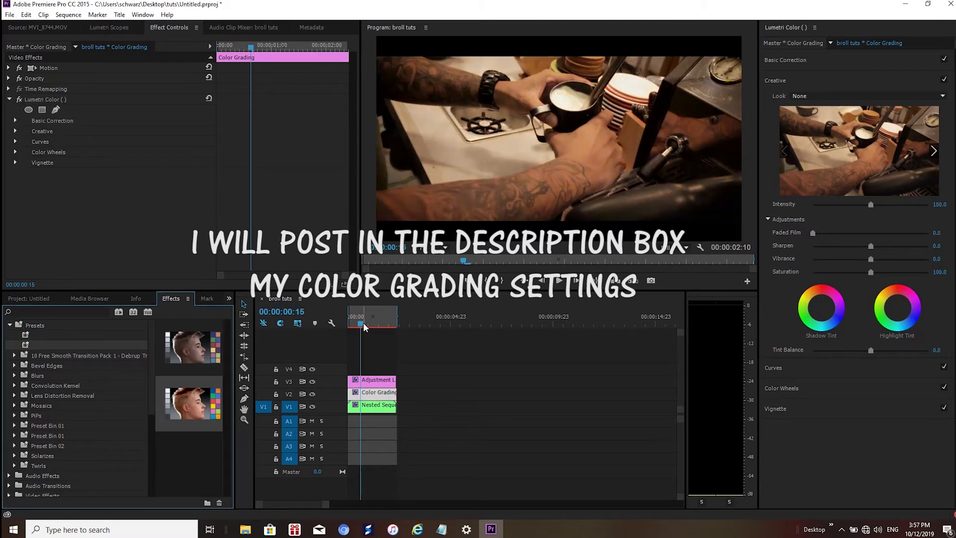
Step: Compare the shot with and without the grade by toggling the output of track V2
{"action": "left_click", "coordinate": [312, 393]}
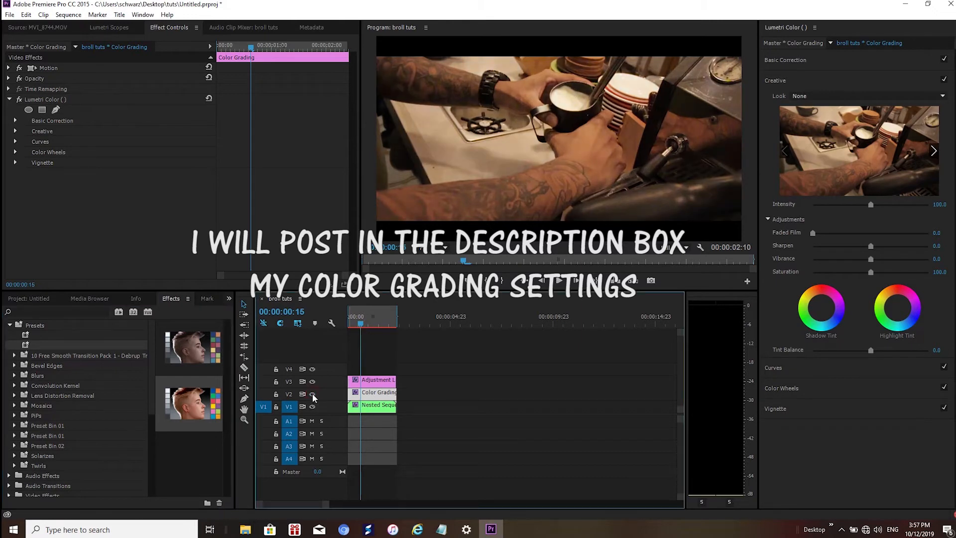
{"action": "left_click", "coordinate": [312, 393]}
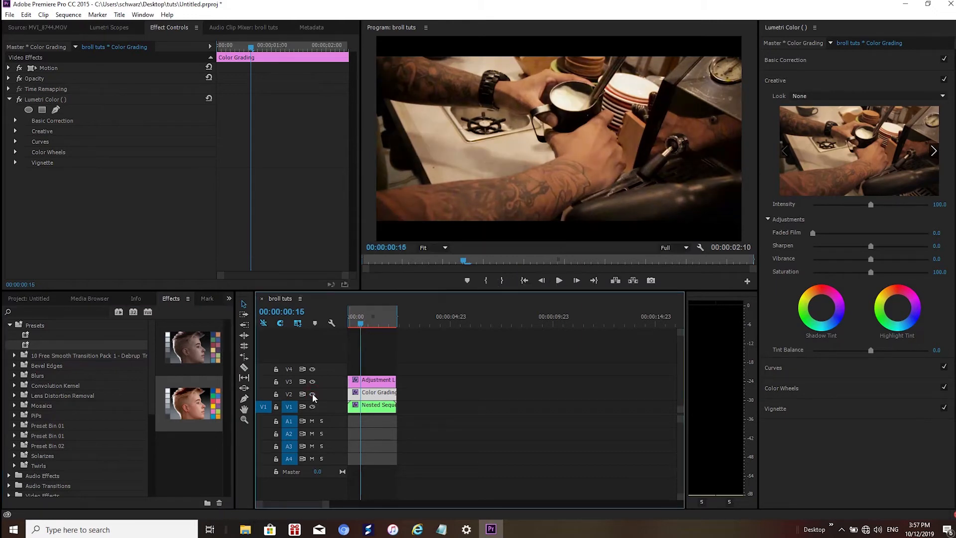
{"action": "left_click", "coordinate": [313, 393]}
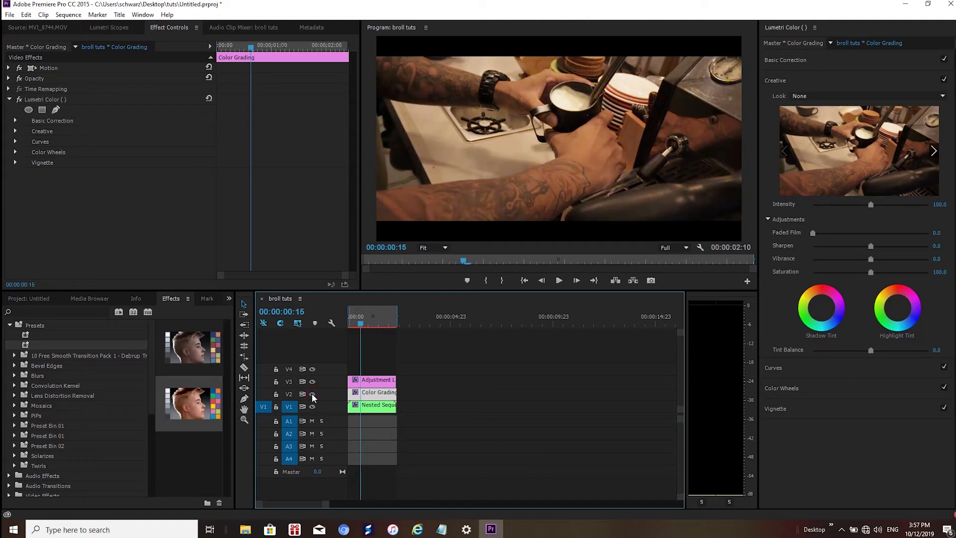
{"action": "left_click", "coordinate": [313, 393]}
Step: Trim the fresh Color Grading layer on V2 to the nested clip's length and move the playhead to 00:00:01:02
{"action": "left_click_drag", "start_coordinate": [449, 394], "coordinate": [396, 396]}
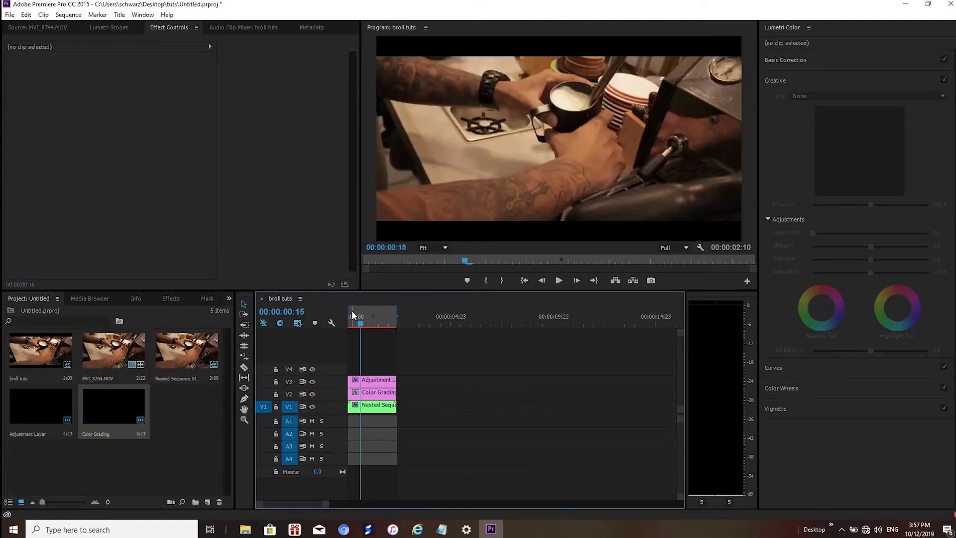
{"action": "left_click", "coordinate": [364, 323]}
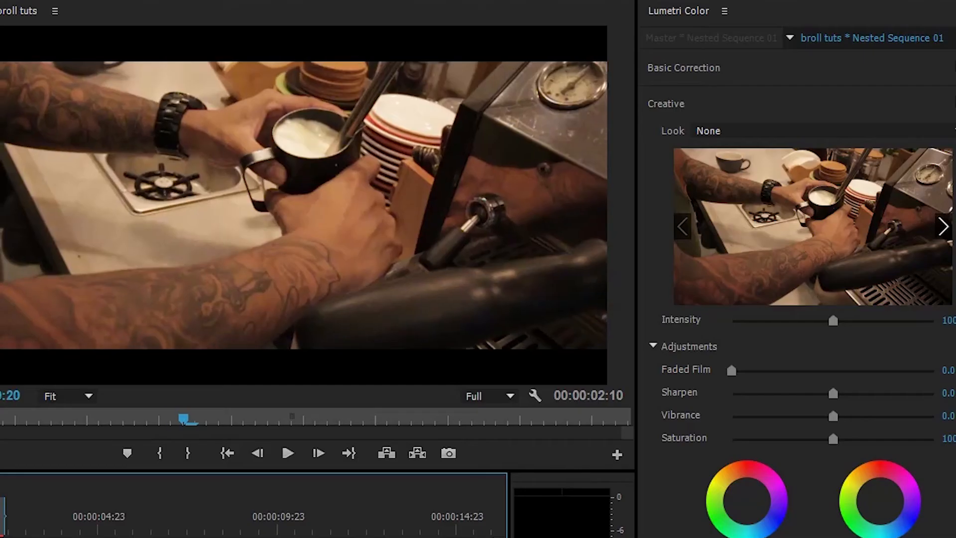
{"action": "left_click_drag", "start_coordinate": [0, 518], "coordinate": [9, 518]}
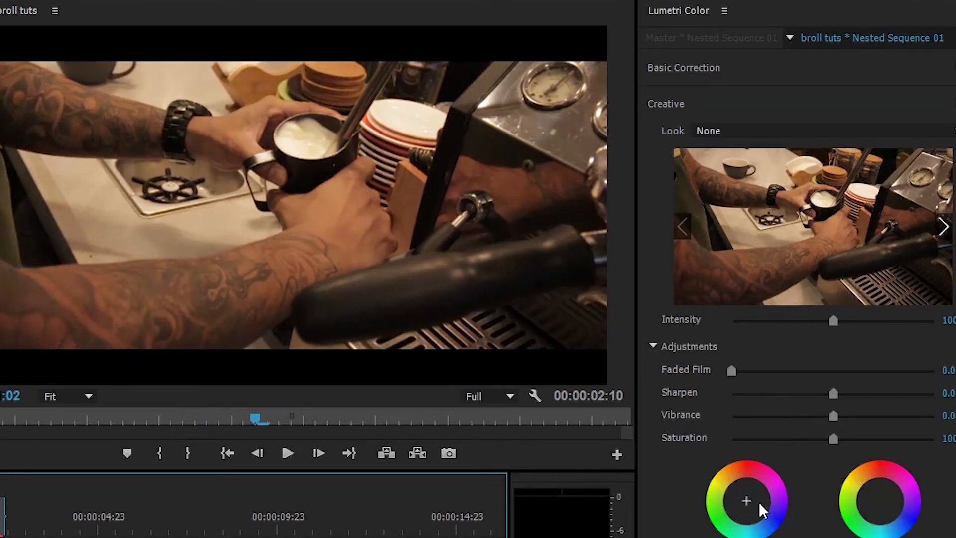
Step: Set the white balance Temperature of Nested Sequence 01 to -22.1 in Lumetri's Basic Correction
{"action": "left_click", "coordinate": [717, 66]}
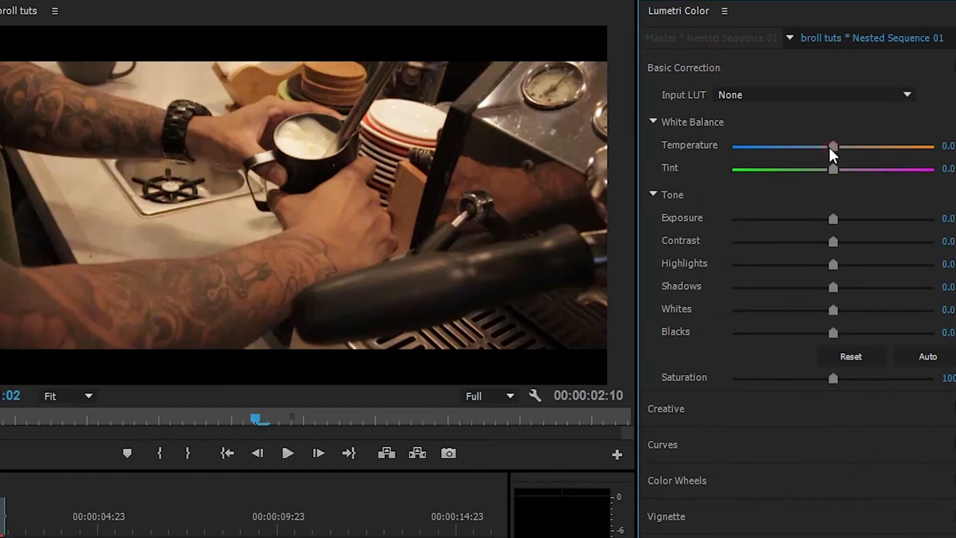
{"action": "left_click_drag", "start_coordinate": [833, 154], "coordinate": [828, 154]}
{"action": "mouse_move", "coordinate": [828, 156]}
{"action": "left_mouse_down"}
{"action": "mouse_move", "coordinate": [728, 156]}
{"action": "mouse_move", "coordinate": [821, 153]}
{"action": "mouse_move", "coordinate": [813, 153]}
{"action": "left_mouse_up"}
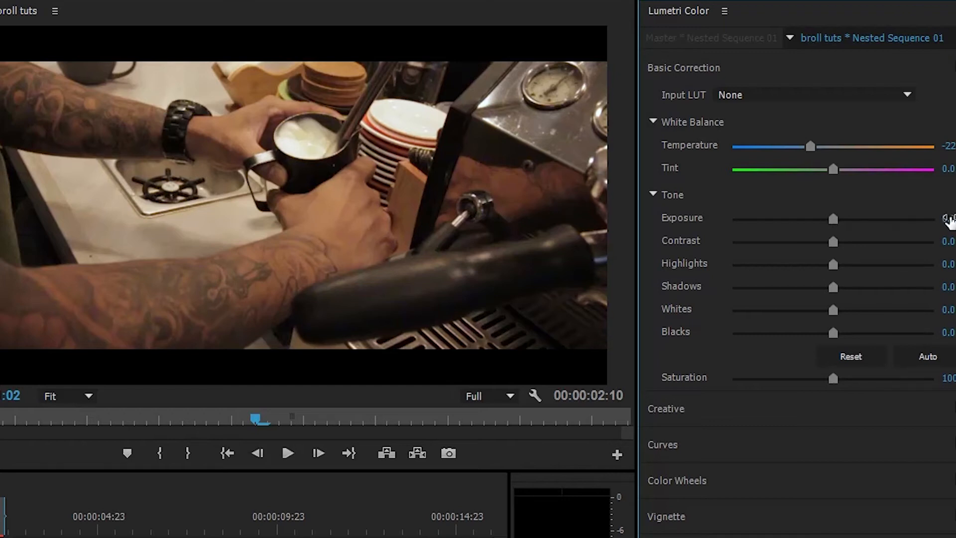
Step: Set the Color Grading layer's Temperature to -10, Exposure -0.5, Contrast 15.2, Highlights and Shadows -12.6, Whites -11.7 and Blacks 33.3
{"action": "left_click", "coordinate": [948, 218]}
{"action": "type", "text": "0."}
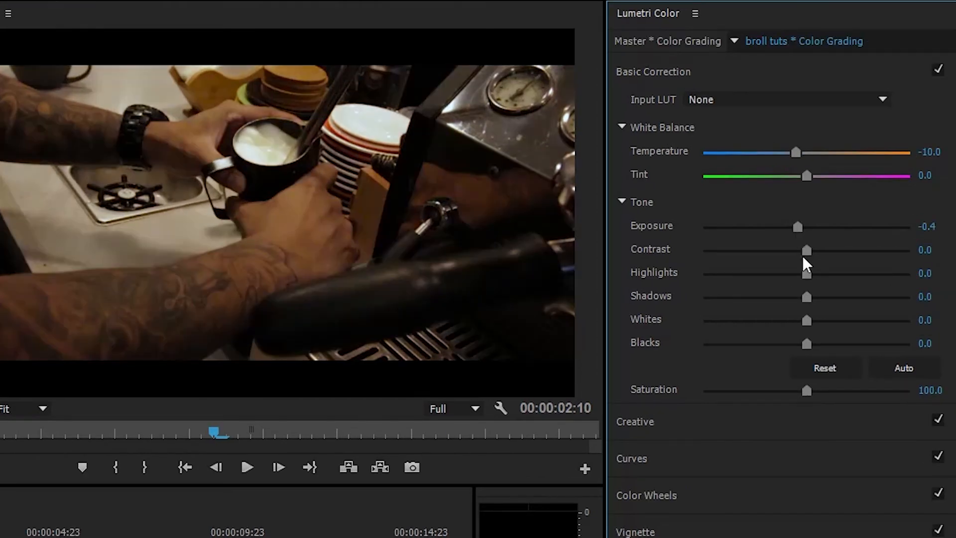
{"action": "left_click_drag", "start_coordinate": [807, 251], "coordinate": [802, 303]}
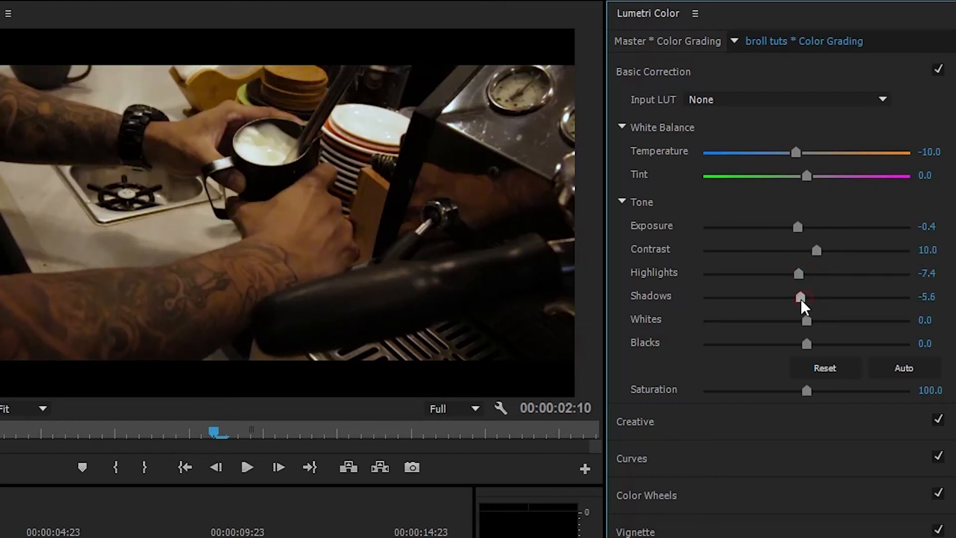
{"action": "left_click_drag", "start_coordinate": [807, 345], "coordinate": [795, 327]}
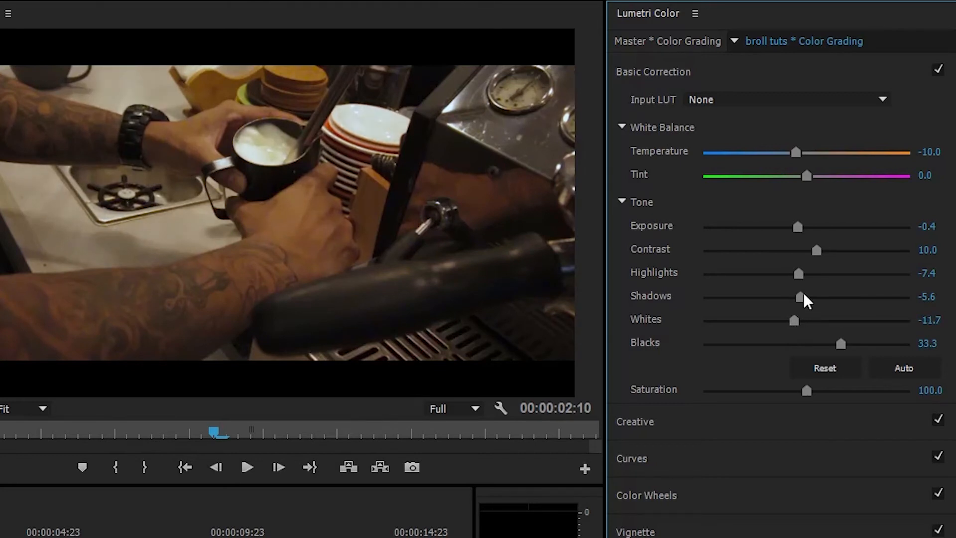
{"action": "left_click_drag", "start_coordinate": [800, 299], "coordinate": [796, 228]}
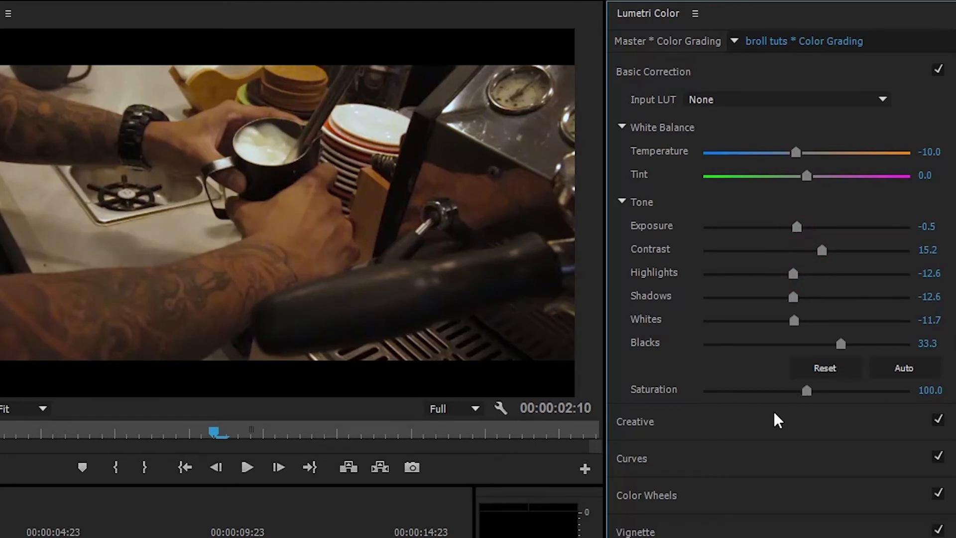
Step: Set Faded Film to 25.1 in the nested sequence's Creative adjustments
{"action": "left_click", "coordinate": [299, 535]}
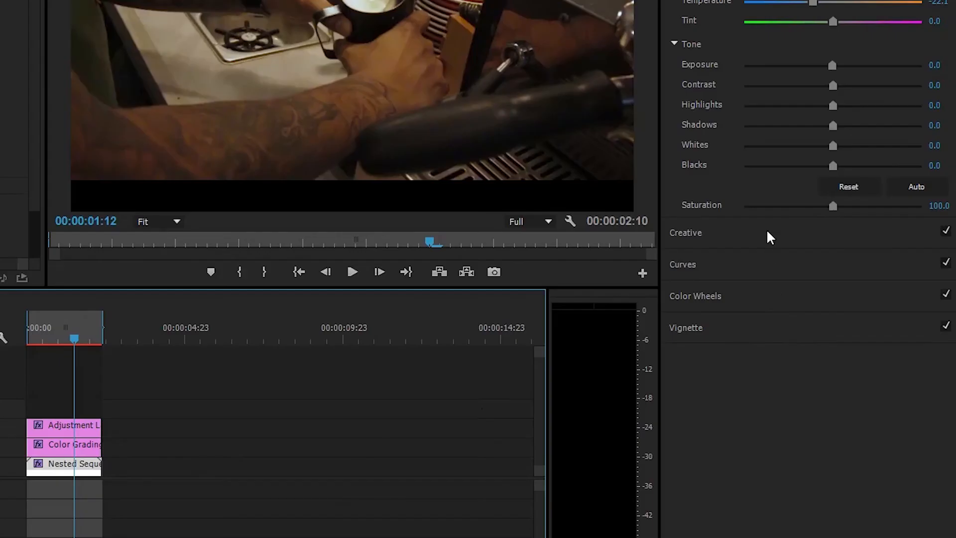
{"action": "left_click", "coordinate": [767, 231]}
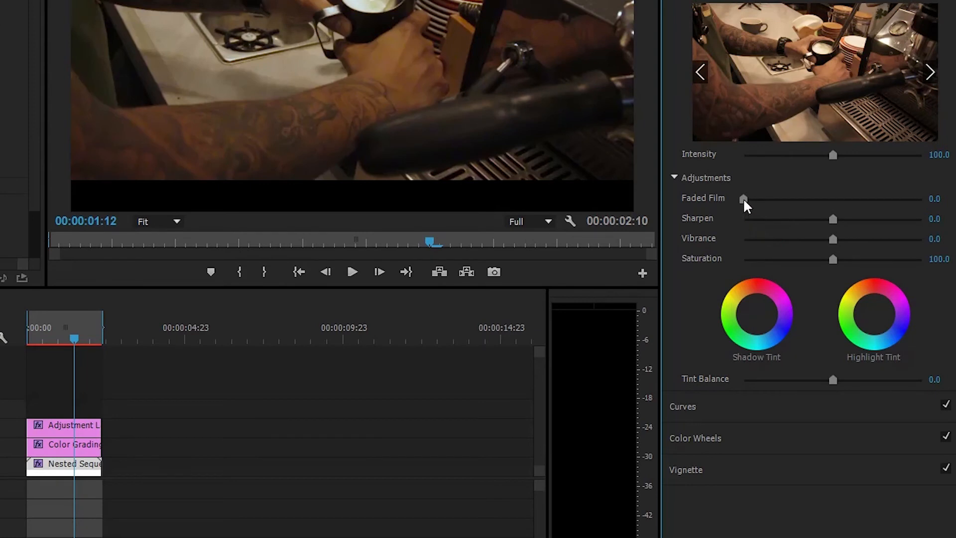
{"action": "left_click", "coordinate": [933, 200]}
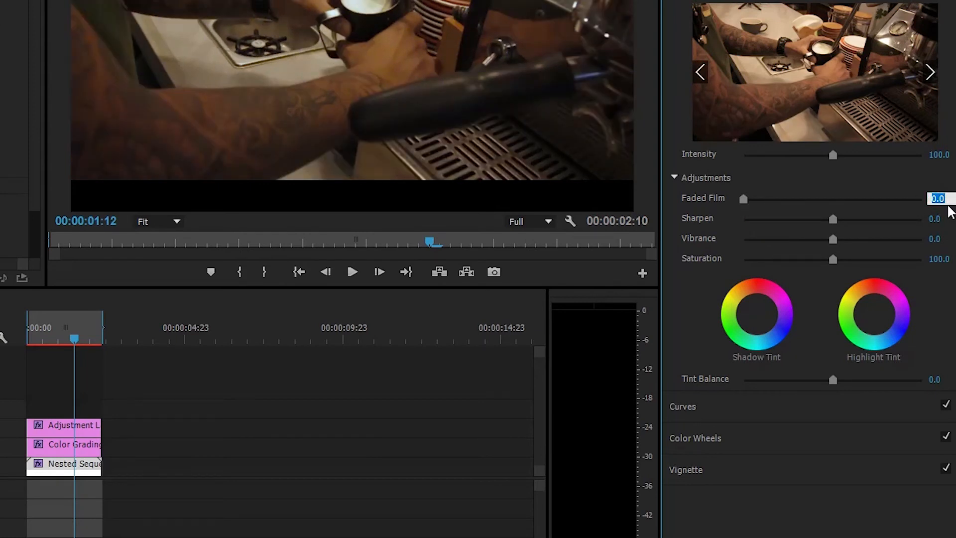
{"action": "type", "text": "10"}
{"action": "key", "text": "Return"}
{"action": "left_click_drag", "start_coordinate": [762, 200], "coordinate": [792, 215]}
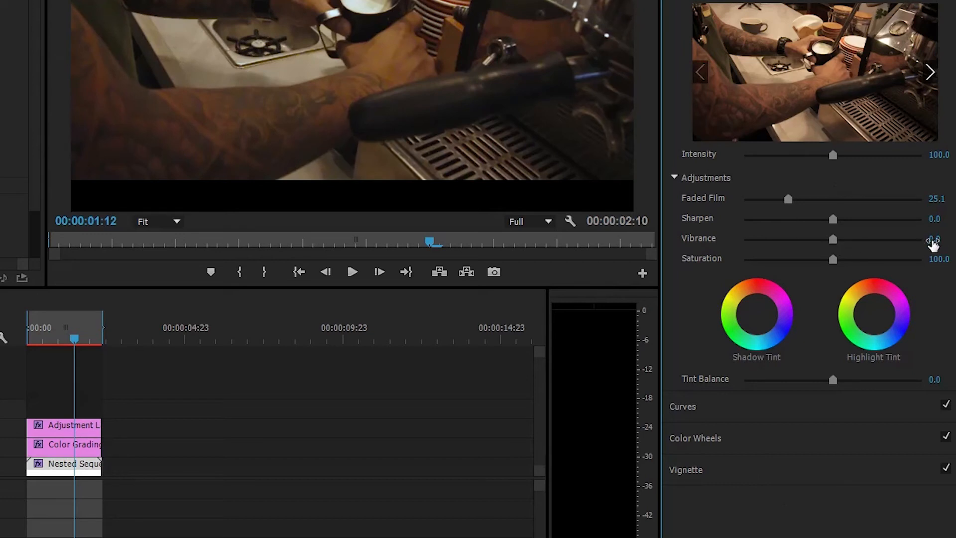
Step: Set the nested sequence's Vibrance to 0.4 and Sharpen to 50 in the Creative adjustments
{"action": "left_click", "coordinate": [834, 243]}
{"action": "left_click_drag", "start_coordinate": [830, 219], "coordinate": [875, 219]}
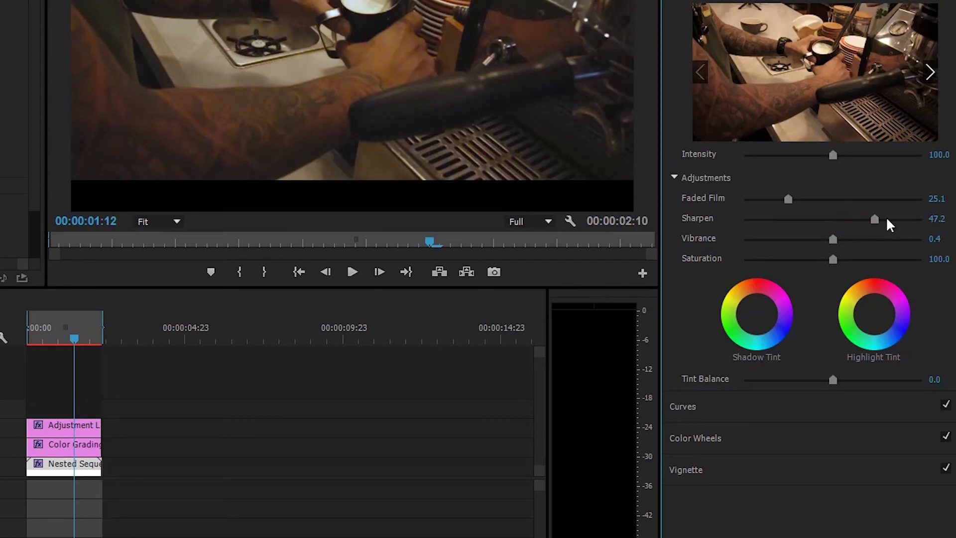
{"action": "left_click", "coordinate": [935, 219]}
{"action": "type", "text": "50"}
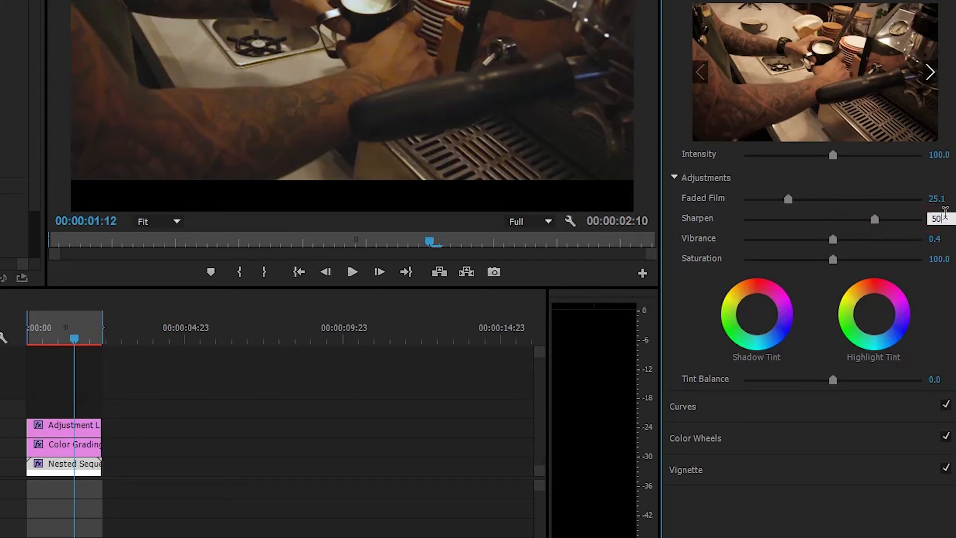
{"action": "key", "text": "Return"}
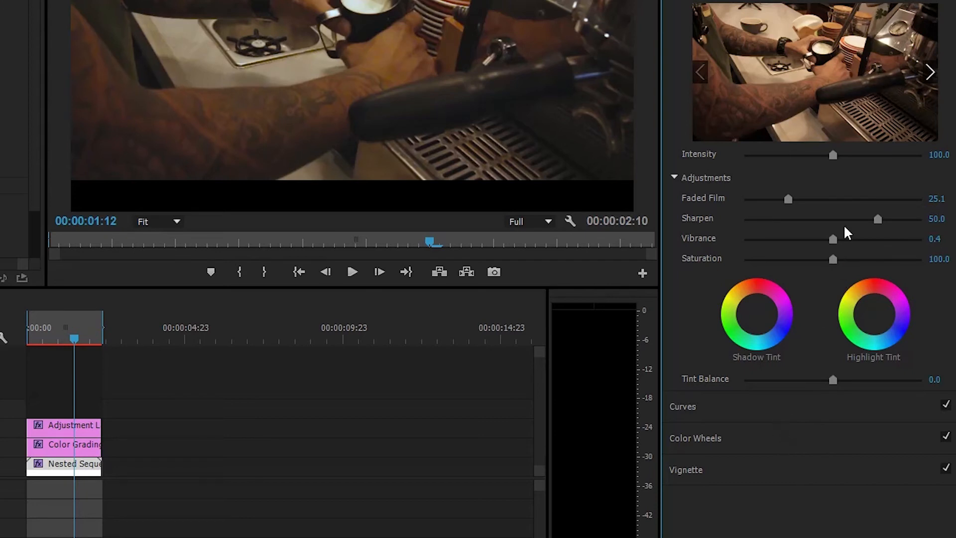
Step: Raise the nested sequence's Hue Saturation Curve slightly at red, and lower the Color Grading layer's curve slightly at the same hue
{"action": "left_click", "coordinate": [779, 407]}
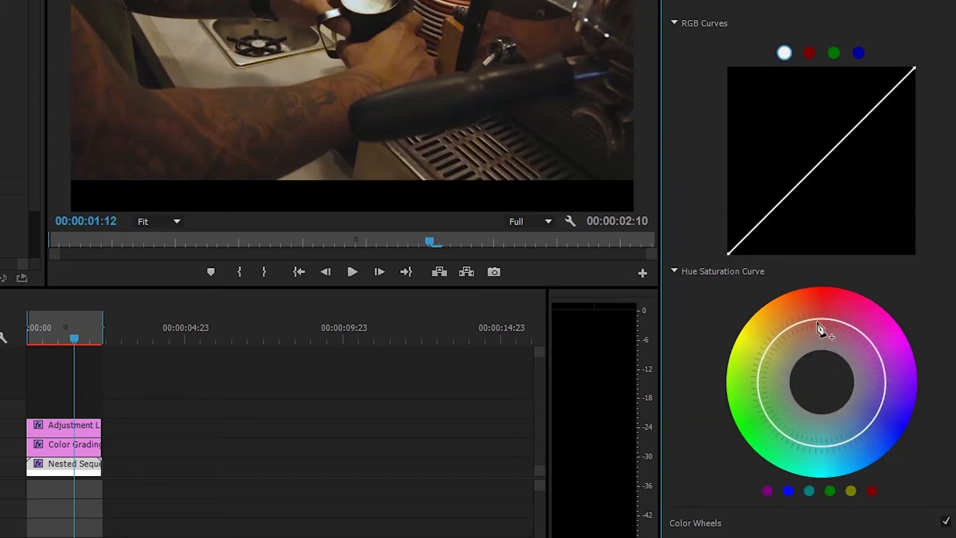
{"action": "left_click_drag", "start_coordinate": [818, 324], "coordinate": [815, 316]}
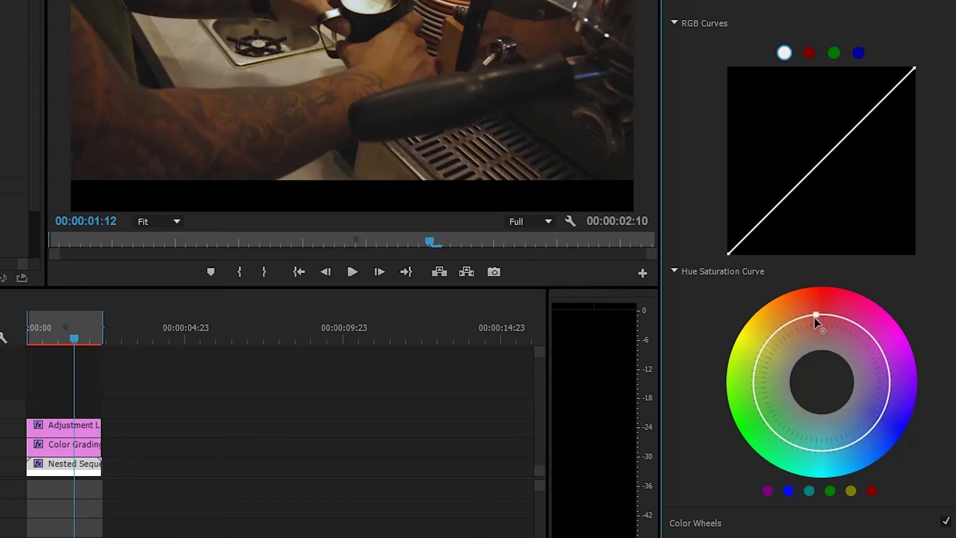
{"action": "left_click", "coordinate": [75, 444]}
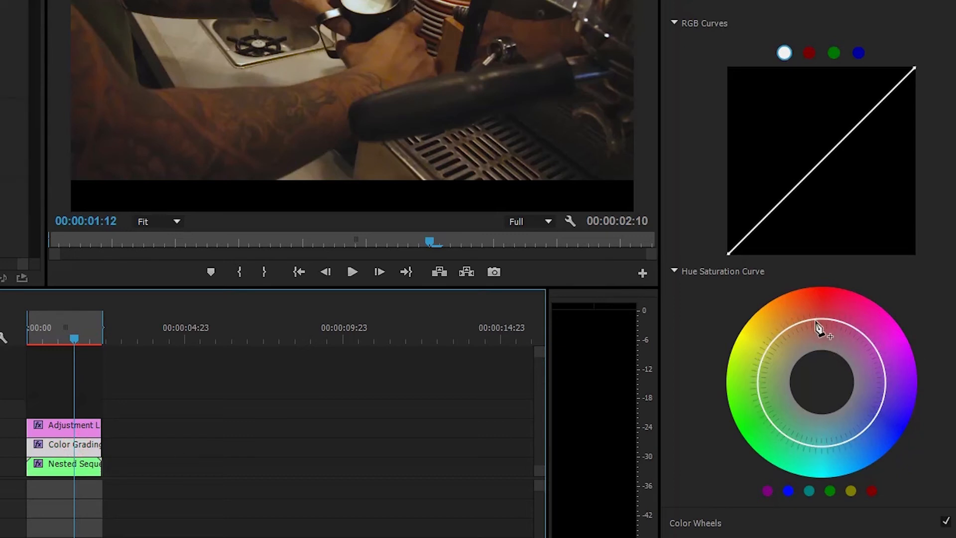
{"action": "left_click_drag", "start_coordinate": [815, 315], "coordinate": [813, 323]}
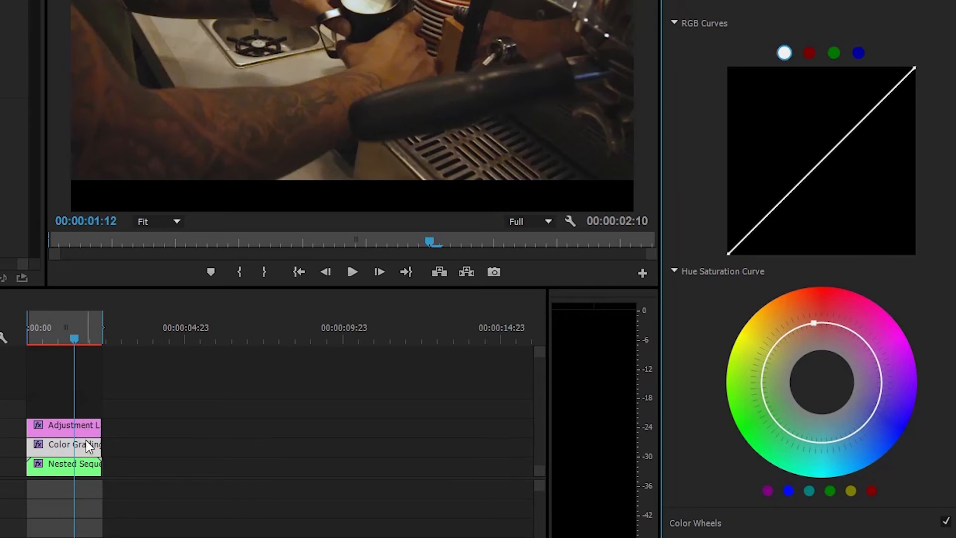
Step: Review the Color Grading layer's Basic Correction settings and move the playhead to 00:00:01:05
{"action": "left_click", "coordinate": [709, 0]}
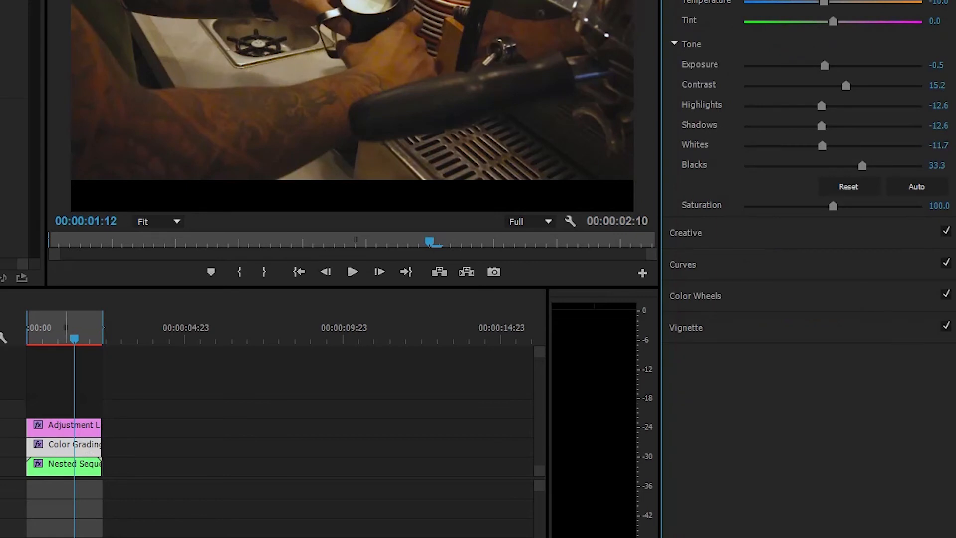
{"action": "mouse_move", "coordinate": [75, 338]}
{"action": "left_mouse_down"}
{"action": "mouse_move", "coordinate": [28, 338]}
{"action": "mouse_move", "coordinate": [66, 340]}
{"action": "left_mouse_up"}
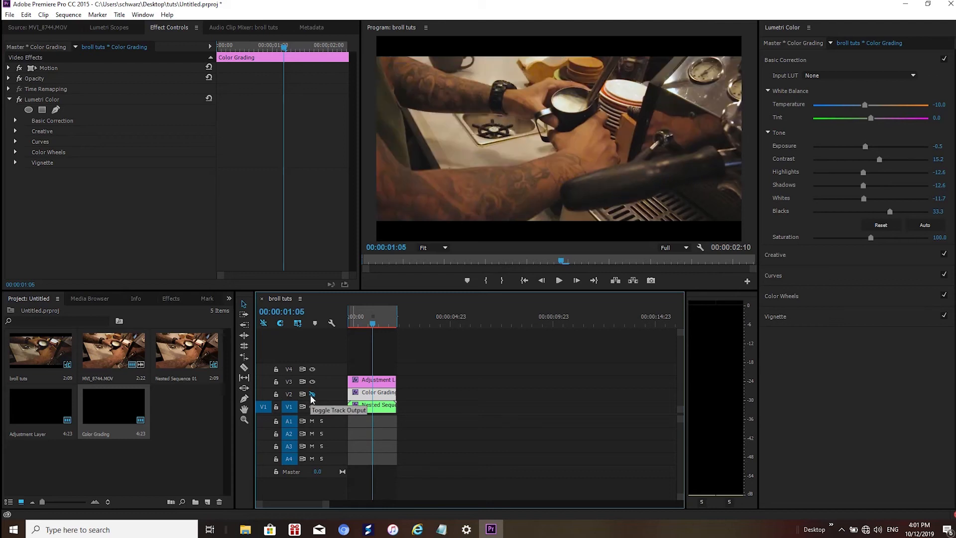
Step: Turn the V2 Color Grading track output back on and render the sequence's preview
{"action": "left_click", "coordinate": [312, 395]}
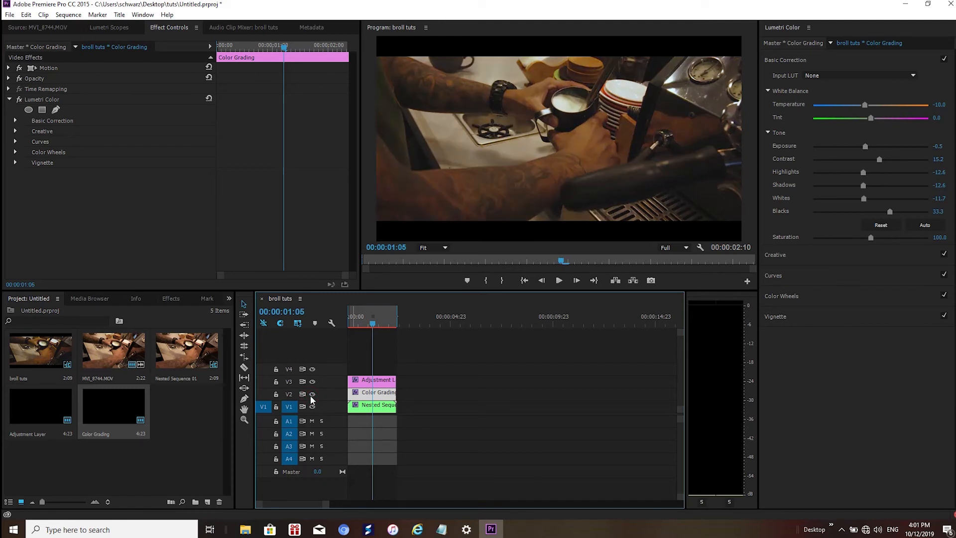
{"action": "key", "text": "Return"}
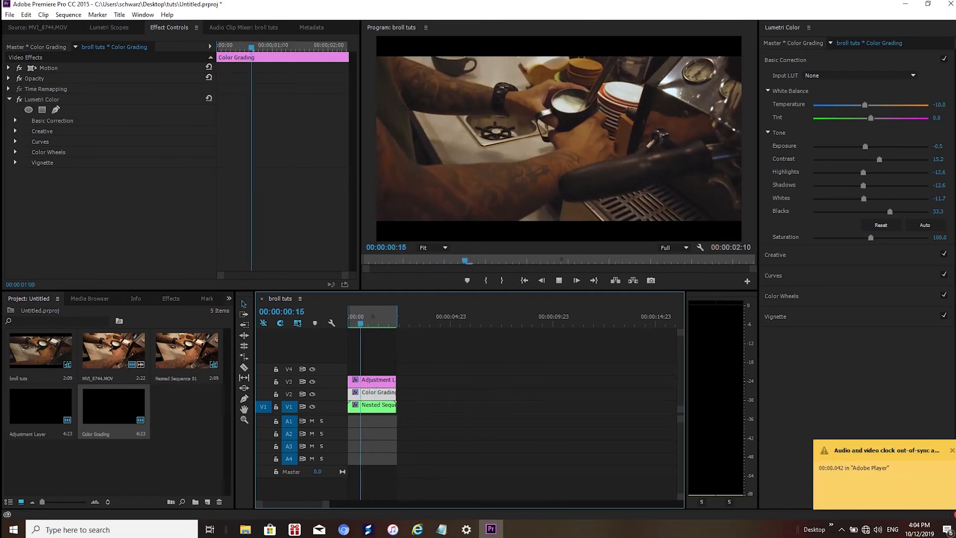
{"action": "left_click", "coordinate": [952, 450]}
{"action": "key", "text": "space"}
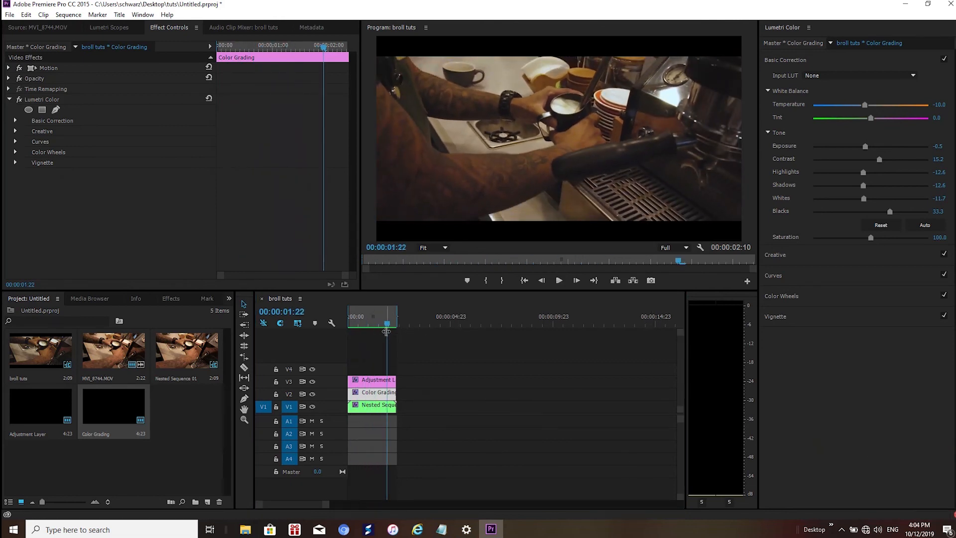
Step: Play the rendered coffee shot from the start of the sequence to review the stabilized, cropped and graded result
{"action": "left_click", "coordinate": [350, 323]}
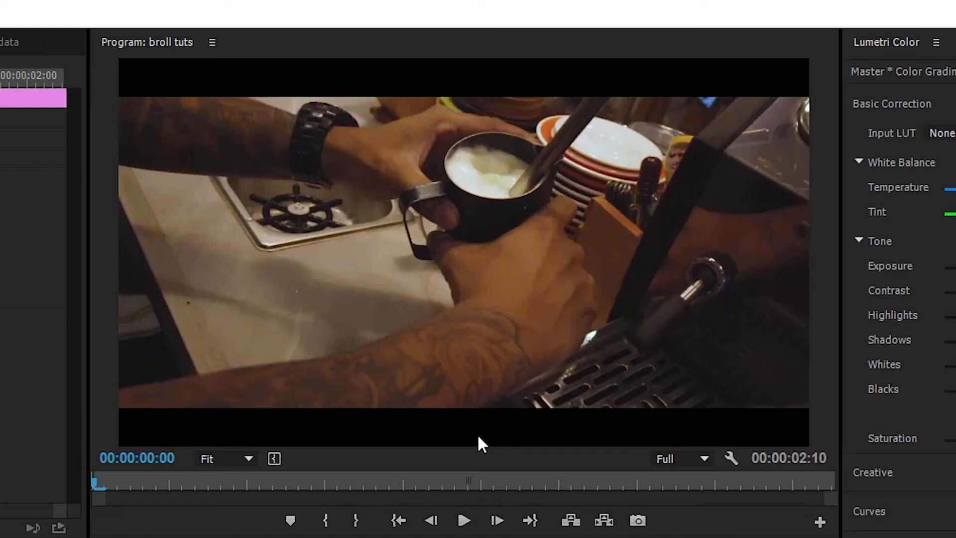
{"action": "left_click", "coordinate": [468, 523]}
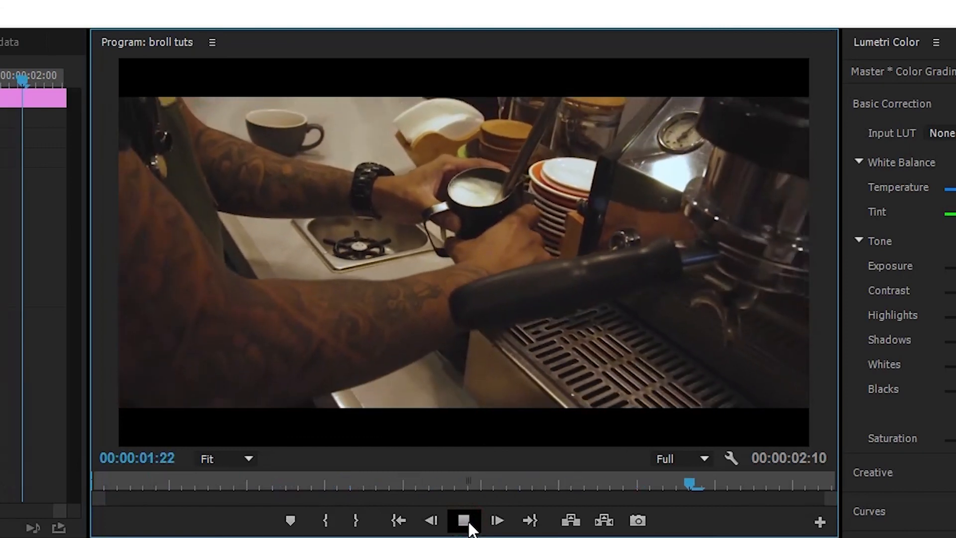
{"action": "key", "text": "Home"}
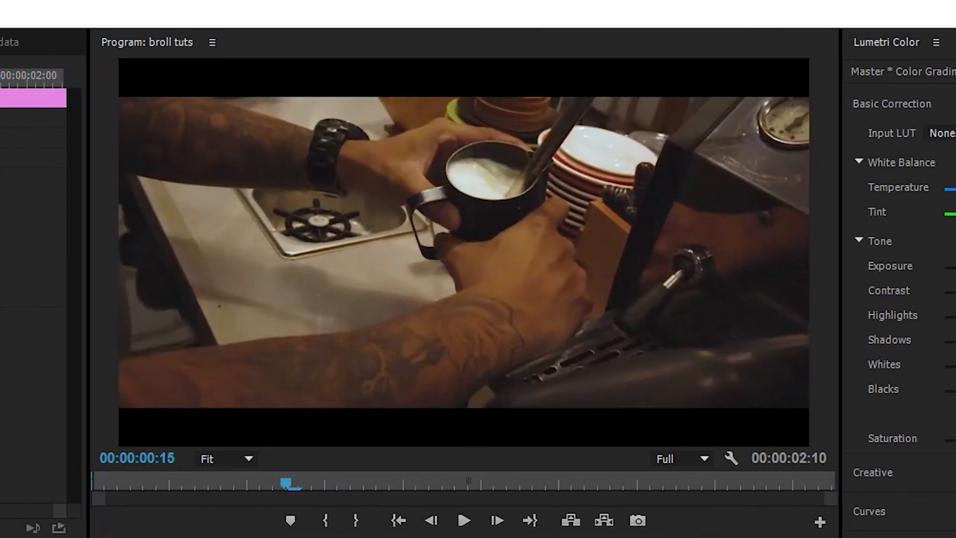
{"action": "left_click", "coordinate": [464, 528]}
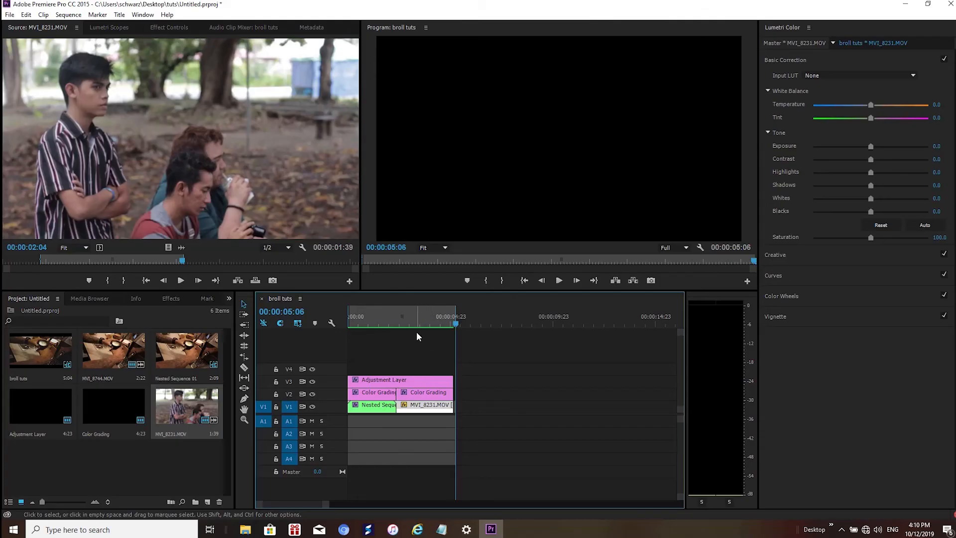
Step: Play the sequence with the added MVI_8231.MOV clip from the start and return the playhead to 00:00:00:08
{"action": "left_click_drag", "start_coordinate": [411, 316], "coordinate": [344, 322]}
{"action": "key", "text": "space"}
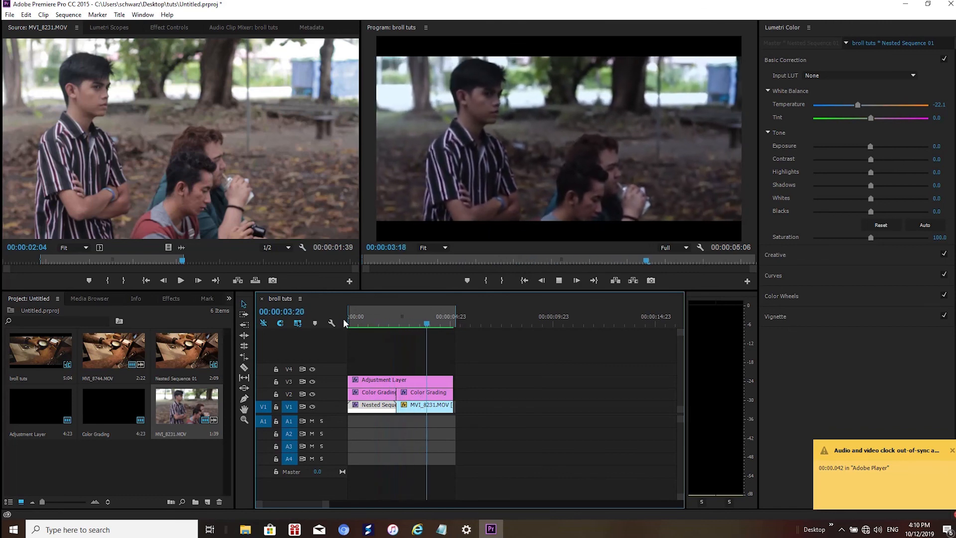
{"action": "left_click", "coordinate": [953, 450]}
{"action": "left_click_drag", "start_coordinate": [444, 327], "coordinate": [355, 330]}
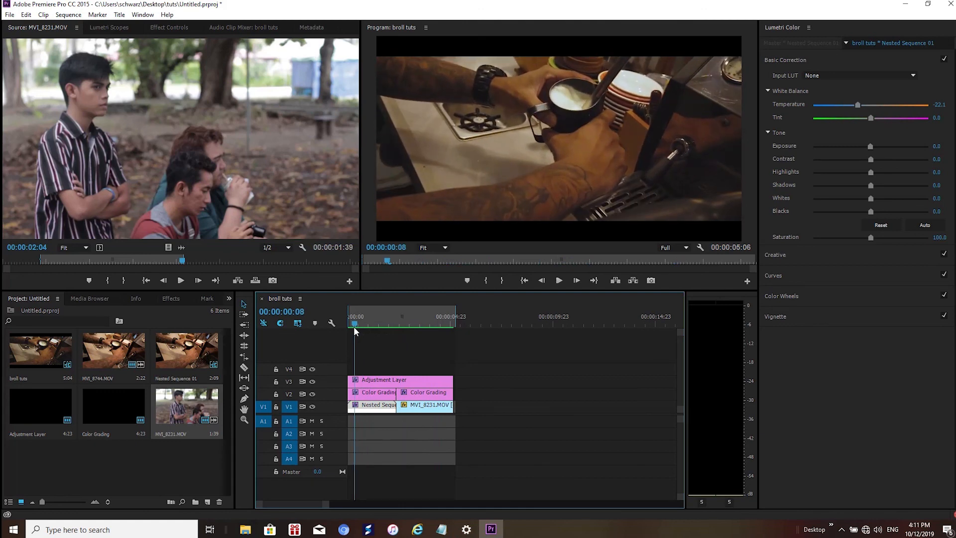